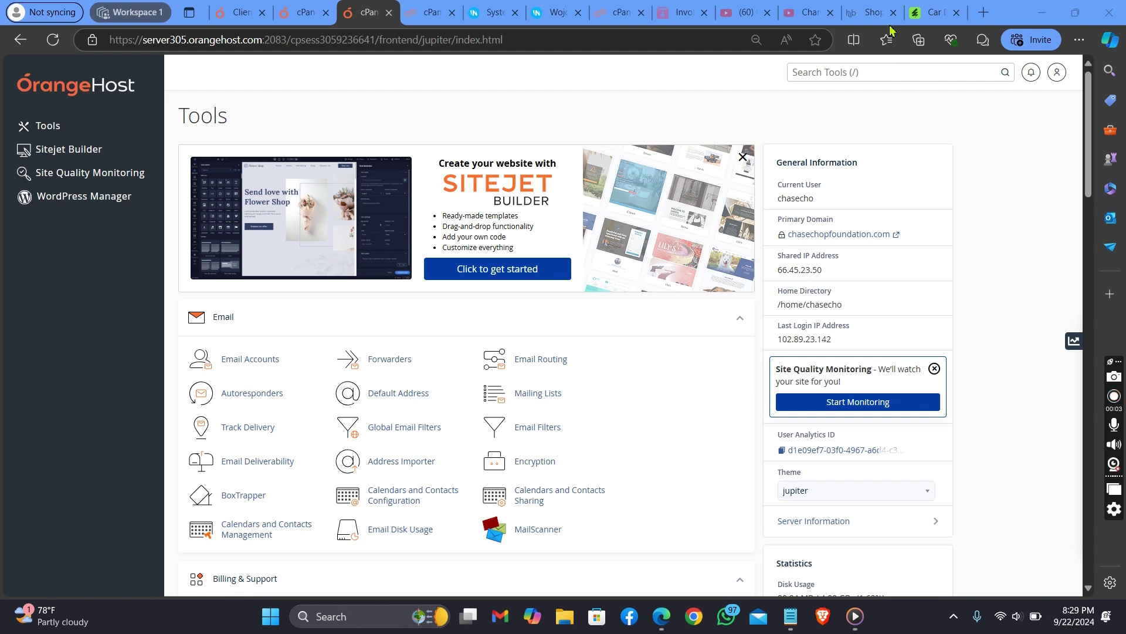
# Look over the Car Dealer Pro product page and cPanel tools, returning to File Manager.
pyautogui.click(934, 12)
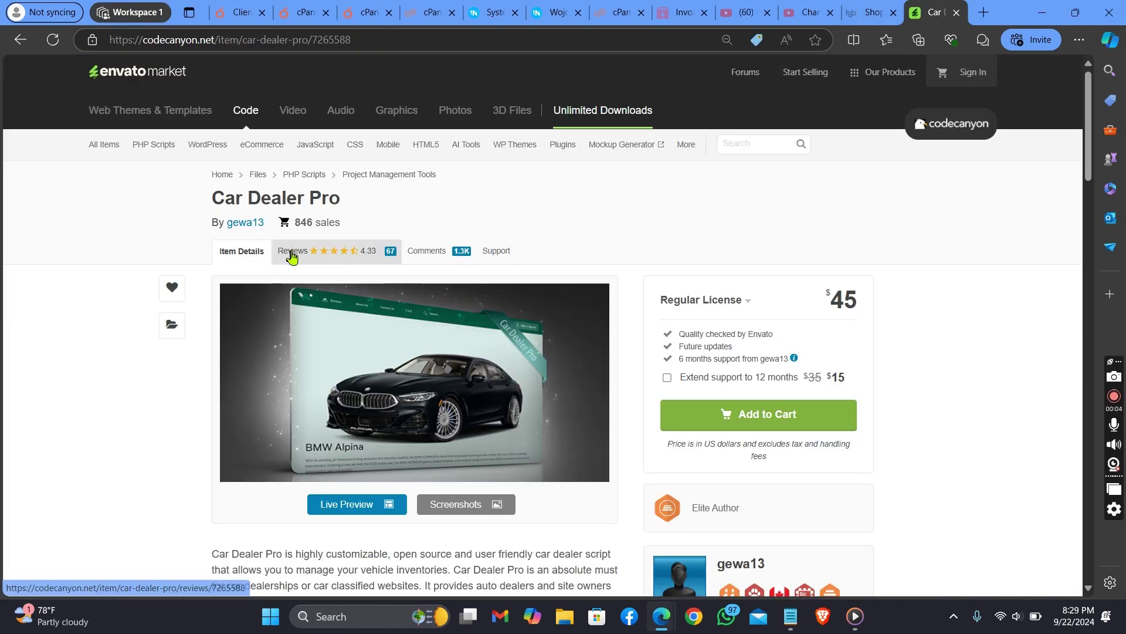
pyautogui.click(312, 13)
pyautogui.click(357, 17)
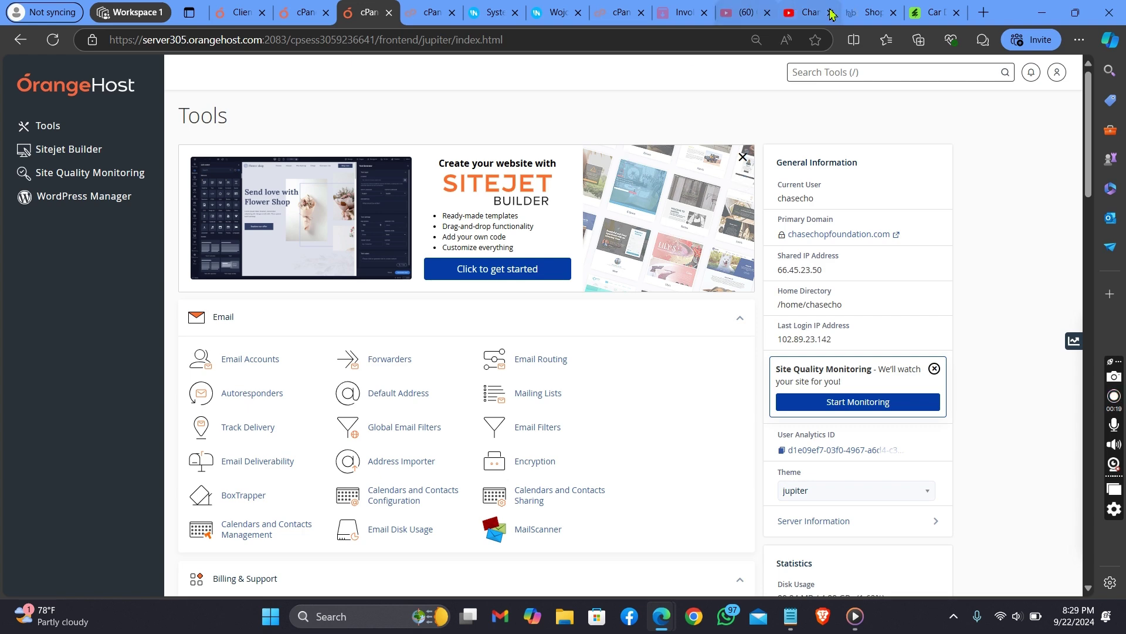
pyautogui.click(921, 14)
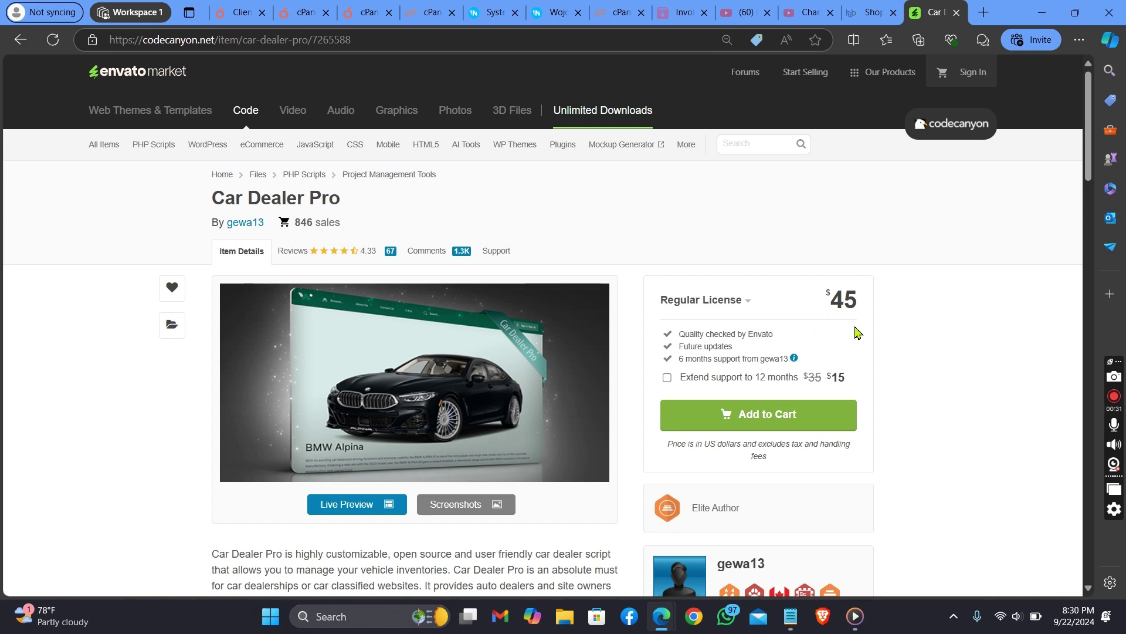
pyautogui.moveTo(1092, 180); pyautogui.dragTo(1082, 126)
pyautogui.click(356, 19)
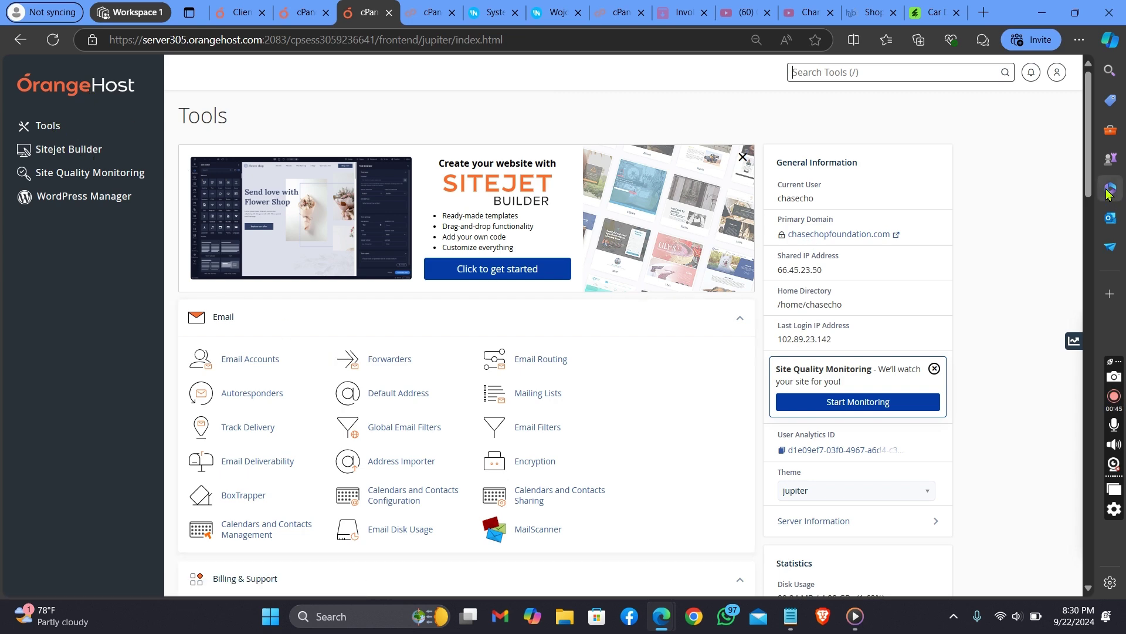
pyautogui.moveTo(1089, 187); pyautogui.dragTo(1102, 276)
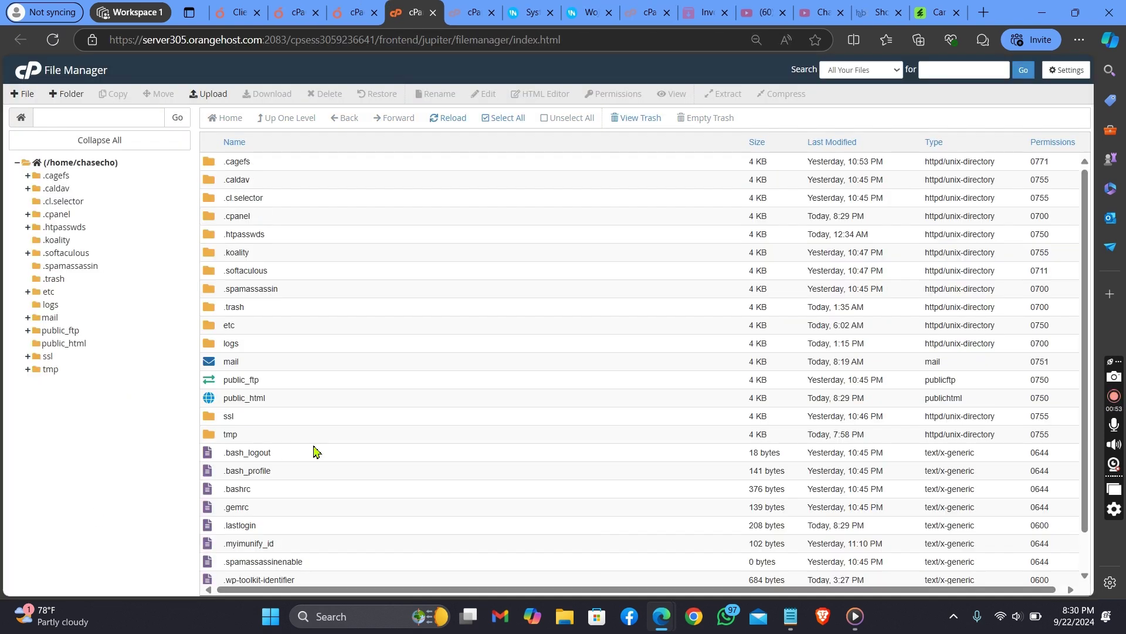
# In public_html, permanently delete error_log, skipping the trash.
pyautogui.doubleClick(272, 405)
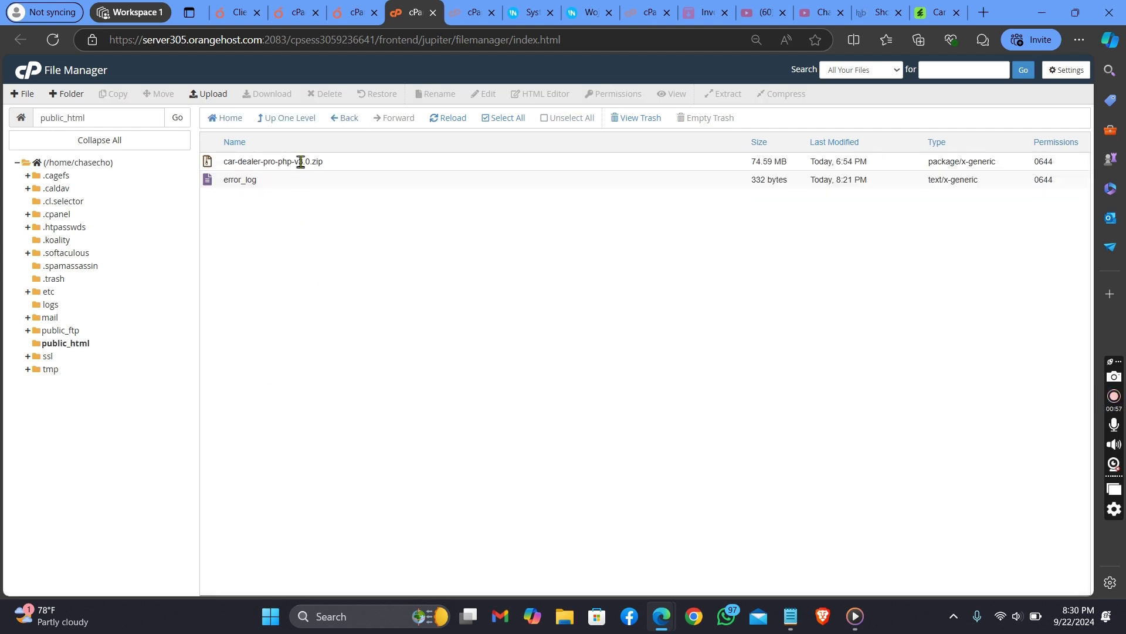
pyautogui.rightClick(299, 186)
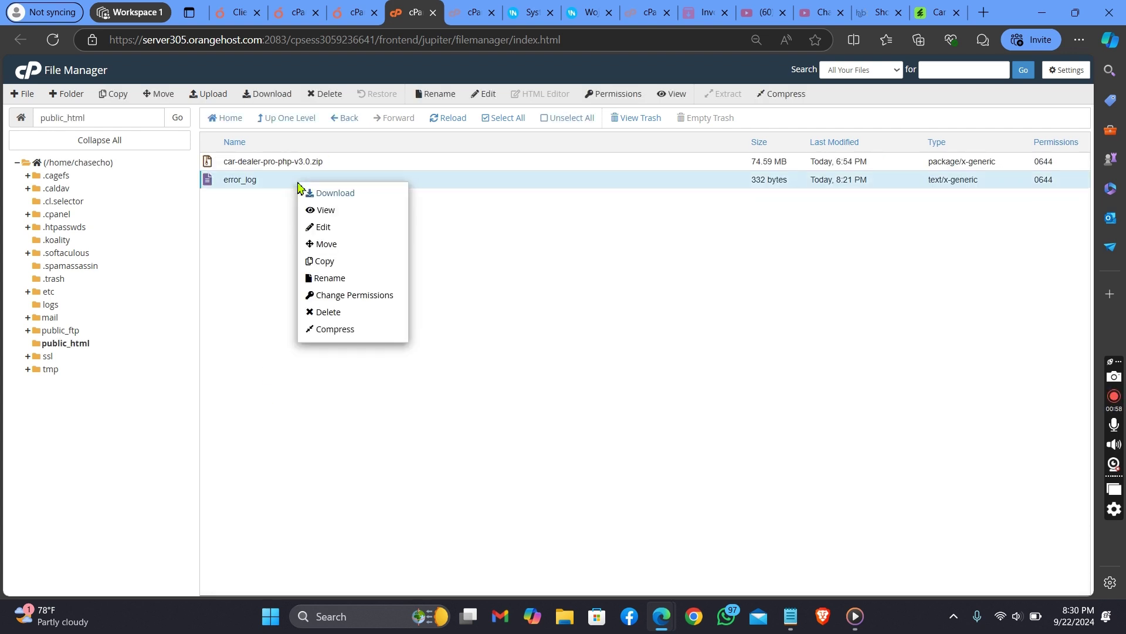
pyautogui.click(326, 311)
pyautogui.click(446, 331)
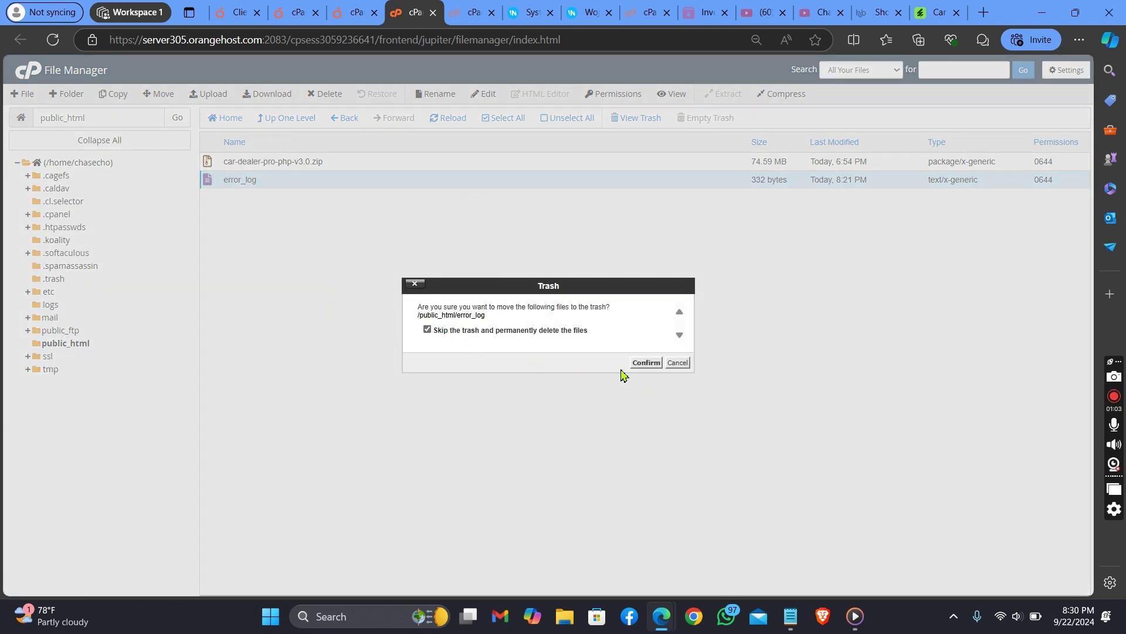
pyautogui.click(645, 362)
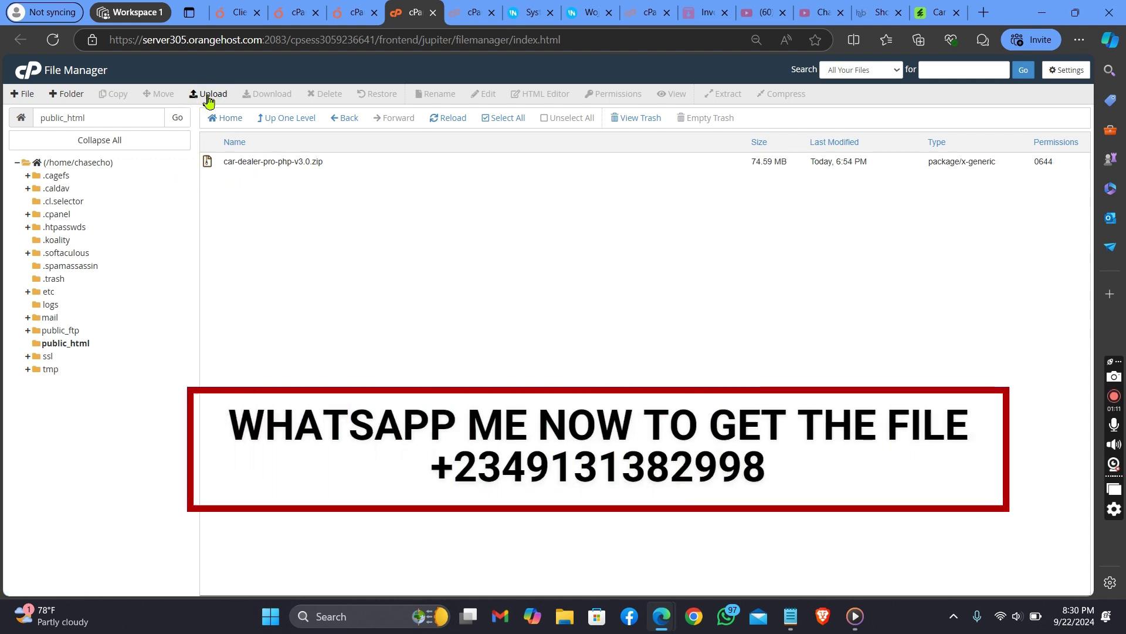
# Extract car-dealer-pro-php-v3.0.zip into public_html and open the new car-dealer-pro-php-v3.0 folder.
pyautogui.click(331, 168)
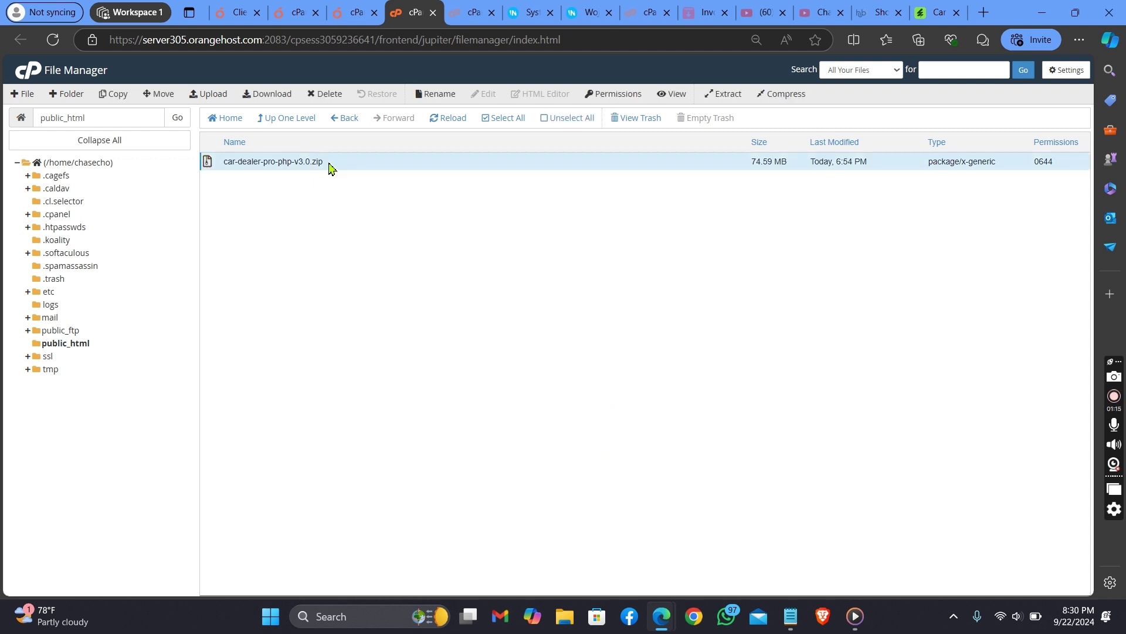
pyautogui.rightClick(330, 166)
pyautogui.click(378, 293)
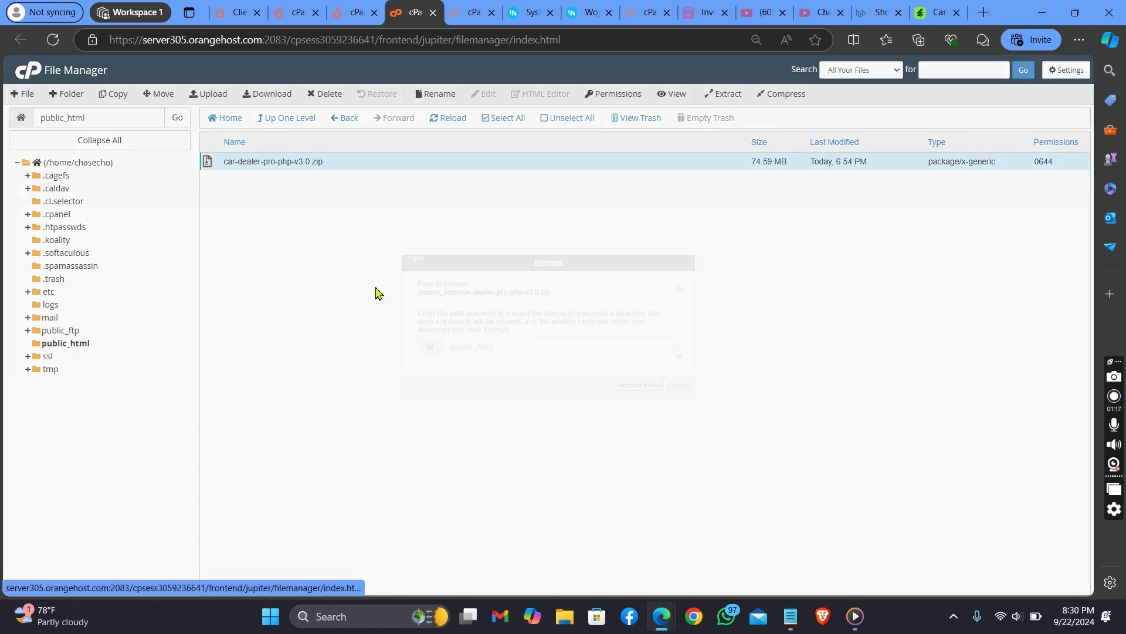
pyautogui.click(651, 390)
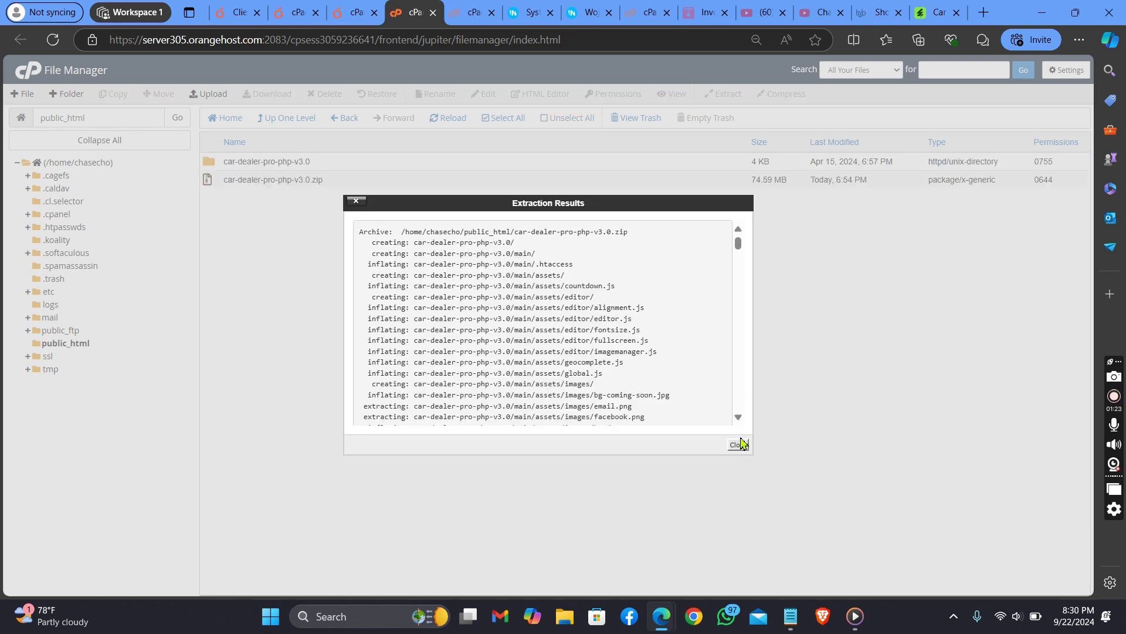
pyautogui.click(738, 445)
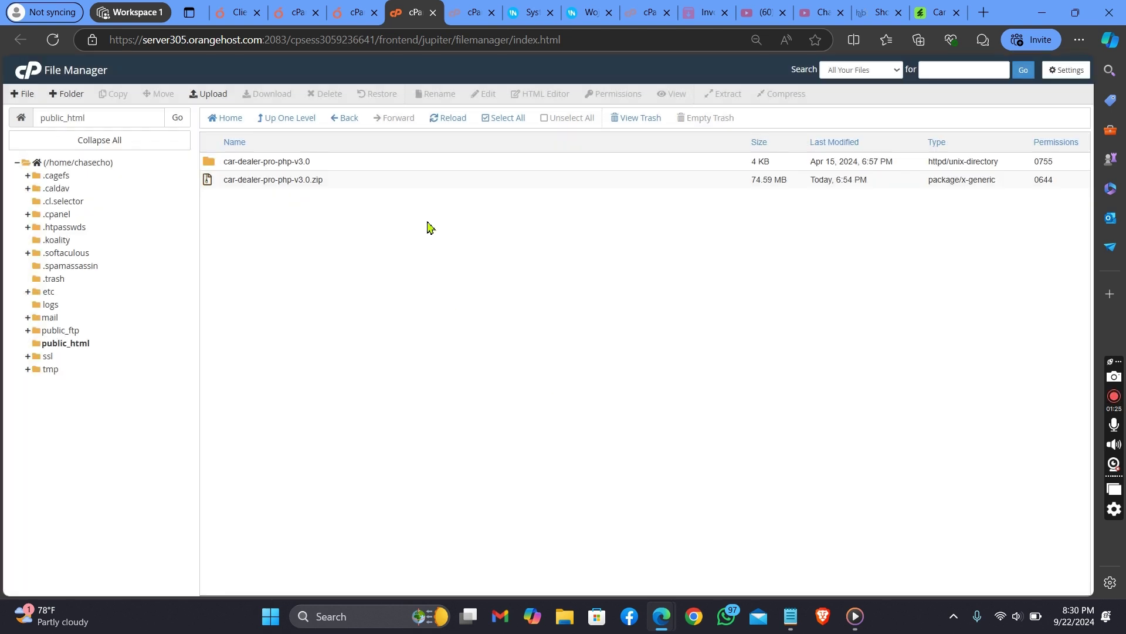
pyautogui.doubleClick(322, 168)
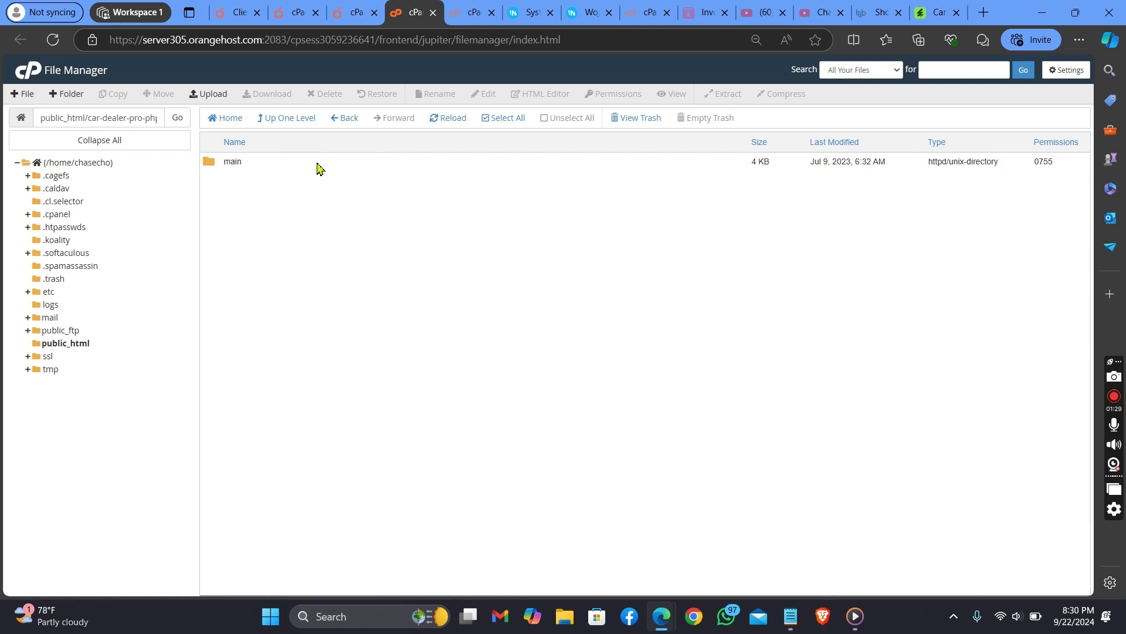
# Open the main folder and move all of its files and folders to the destination path.
pyautogui.doubleClick(250, 166)
pyautogui.moveTo(262, 160); pyautogui.dragTo(259, 448)
pyautogui.rightClick(259, 450)
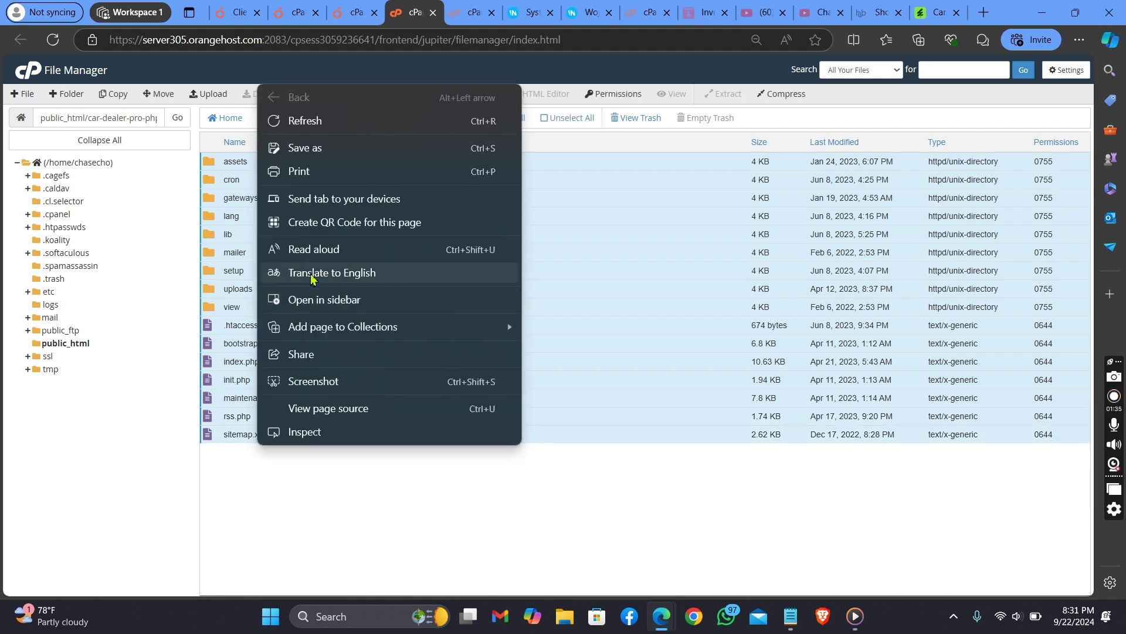
pyautogui.click(573, 284)
pyautogui.rightClick(573, 284)
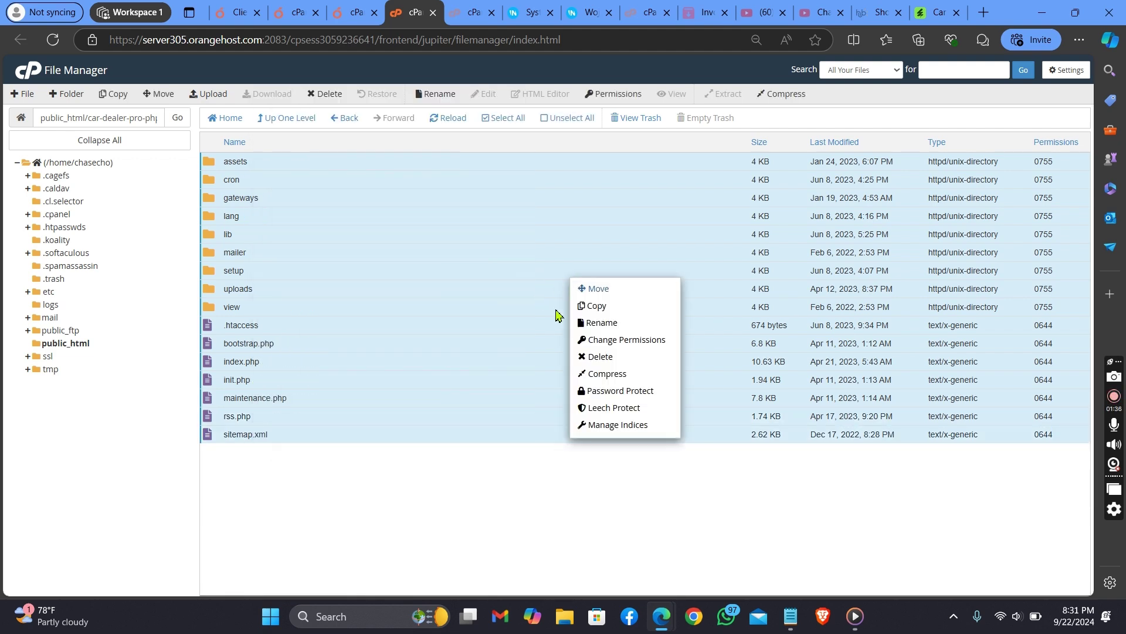
pyautogui.click(619, 291)
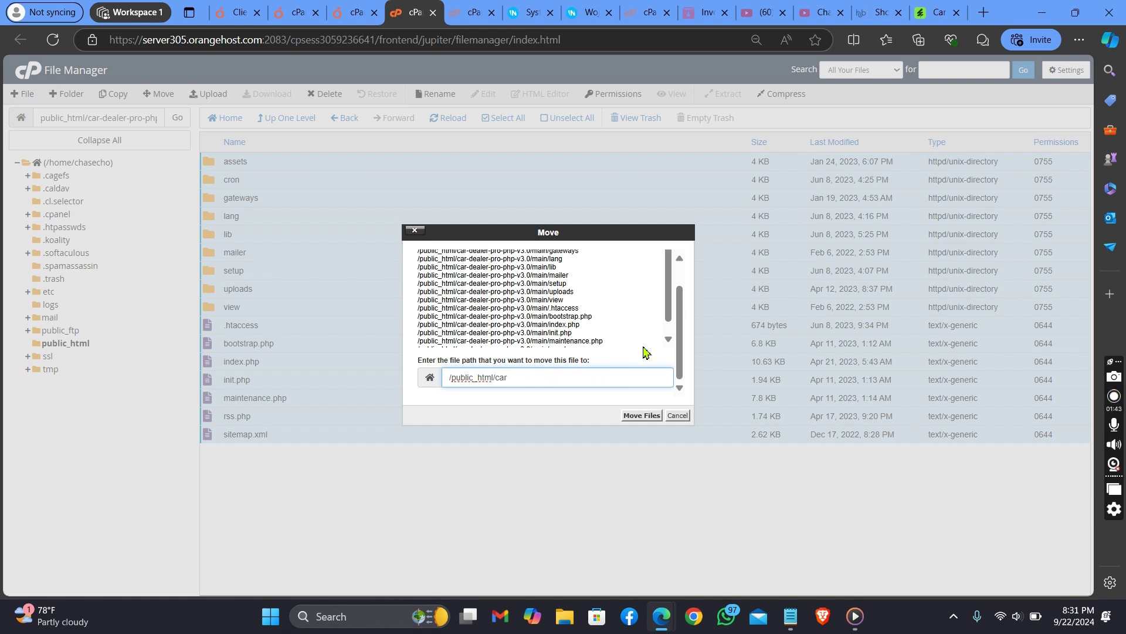
pyautogui.press('Return')
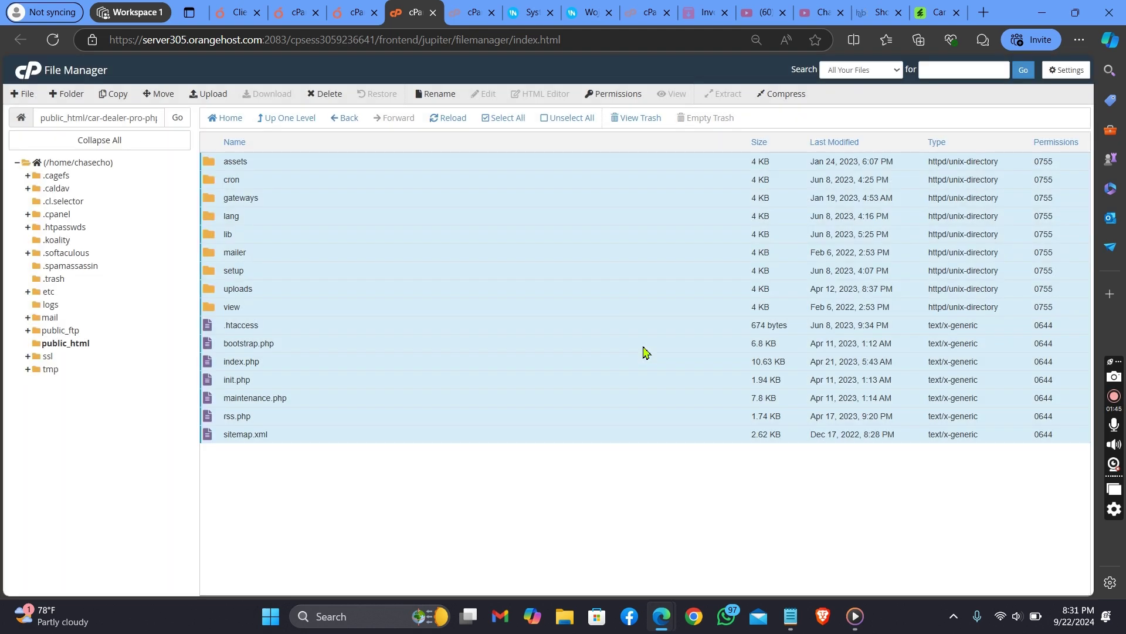
# Strip admin/system/ from the site URL to load the install wizard, then review its server checks.
pyautogui.click(530, 14)
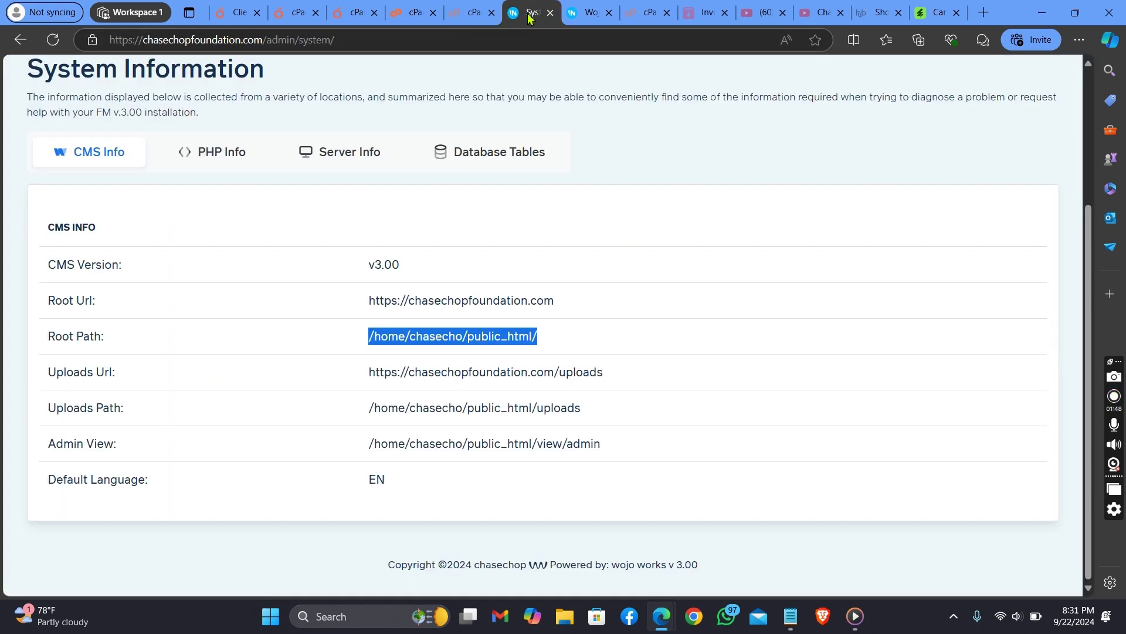
pyautogui.click(334, 40)
pyautogui.click(335, 40)
pyautogui.moveTo(335, 40); pyautogui.dragTo(281, 34)
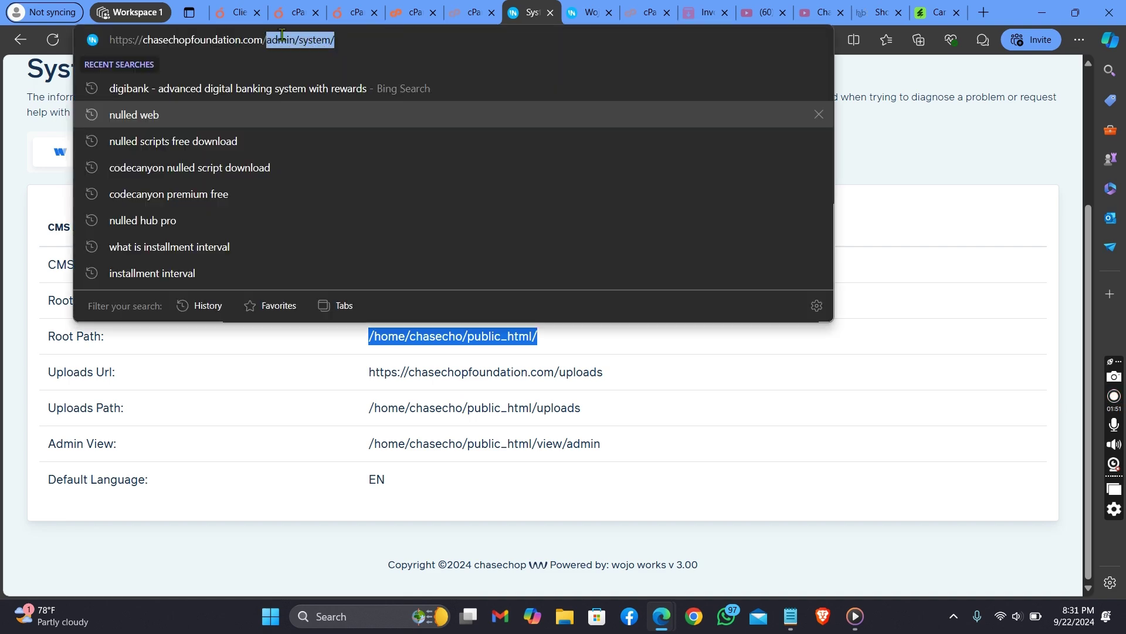
pyautogui.press('BackSpace')
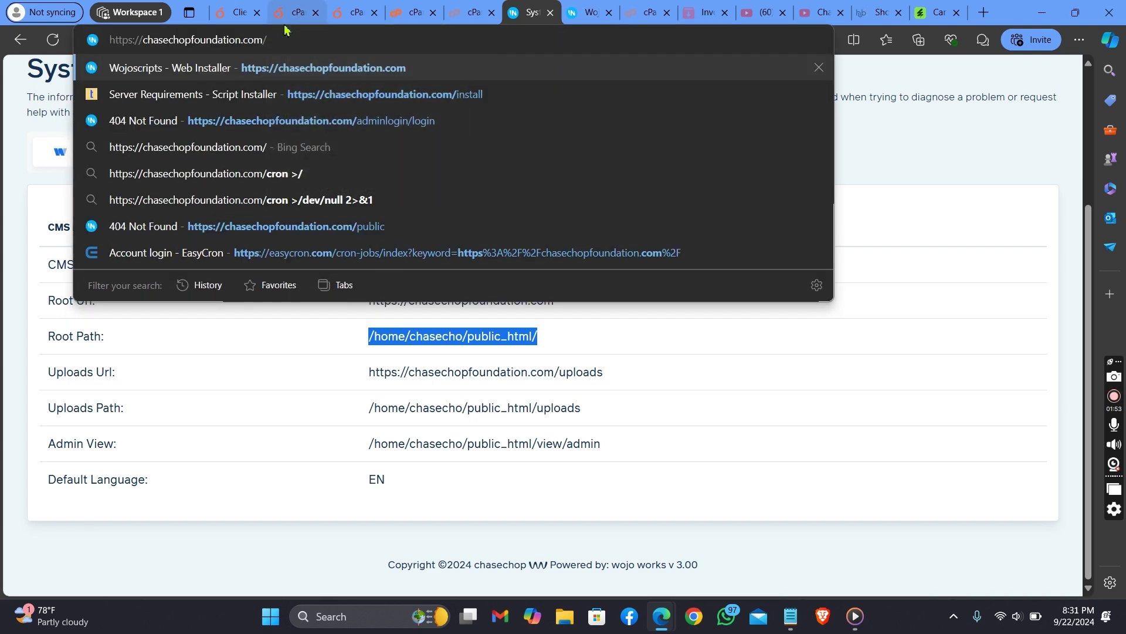
pyautogui.press('Return')
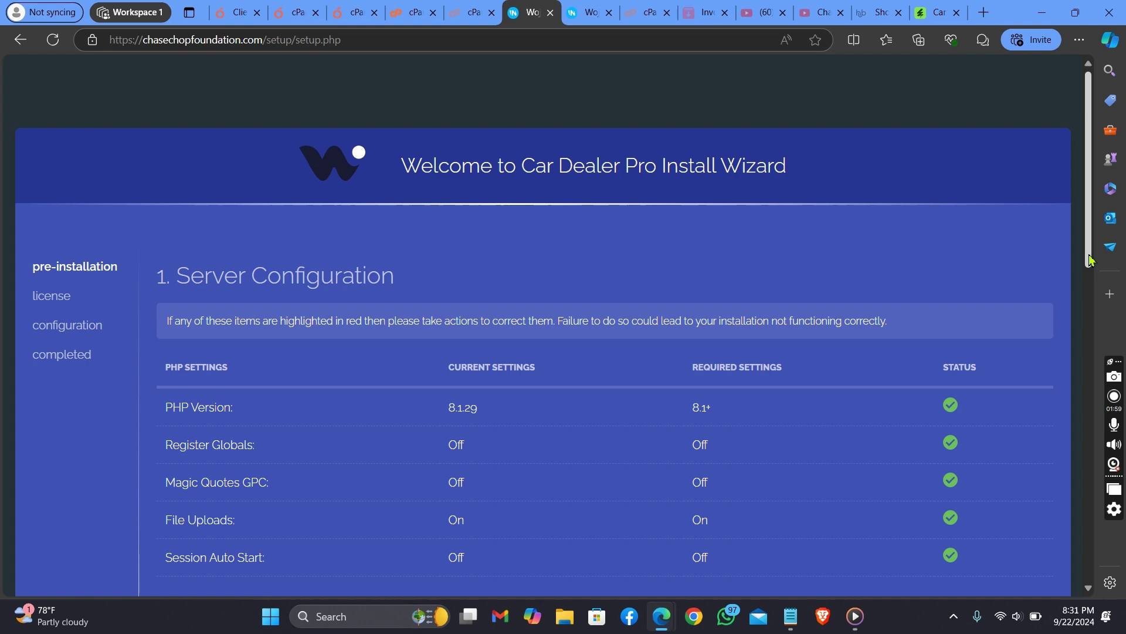
pyautogui.moveTo(1088, 262); pyautogui.dragTo(1027, 222)
pyautogui.scroll(-14, 1025, 198)
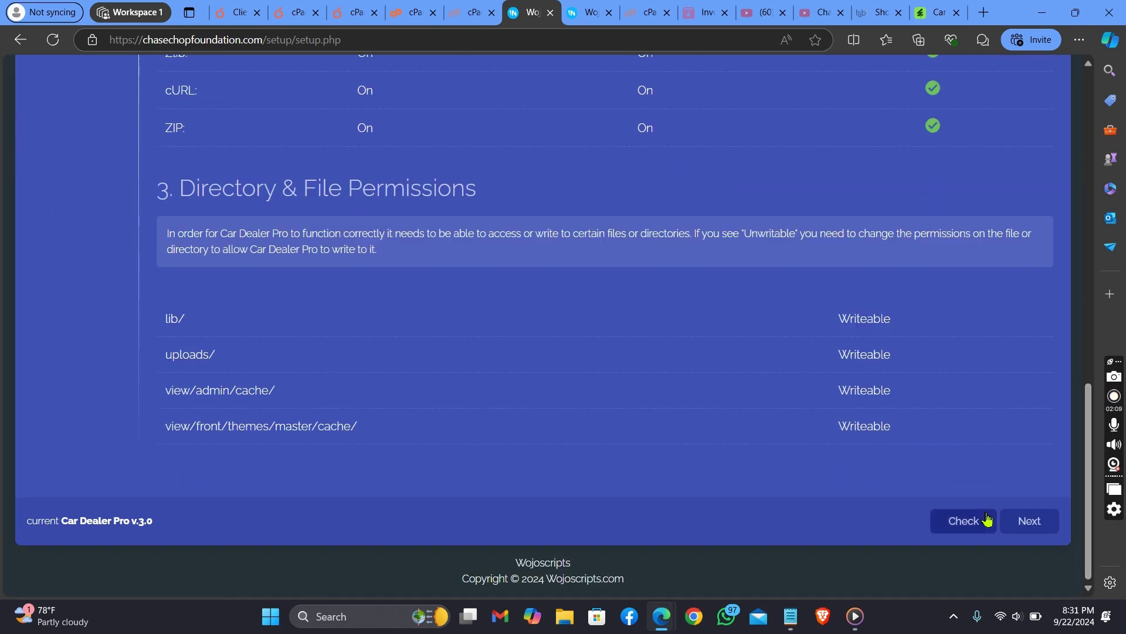
# Go through the License Agreement to the MySQL configuration step with hostname localhost.
pyautogui.click(1034, 525)
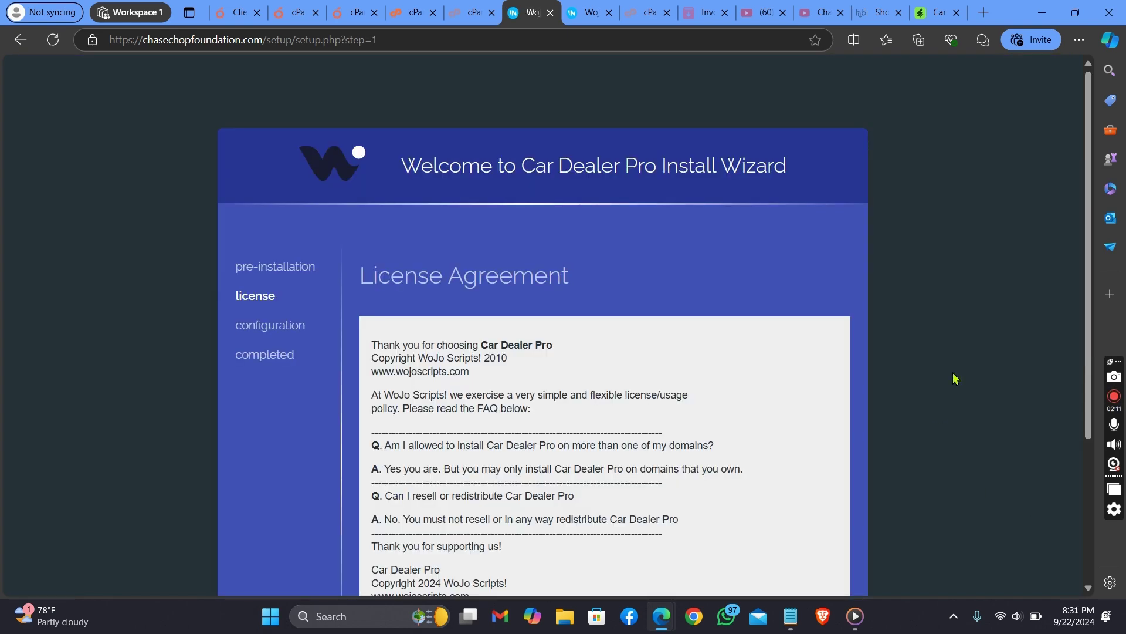
pyautogui.scroll(-3, 1086, 368)
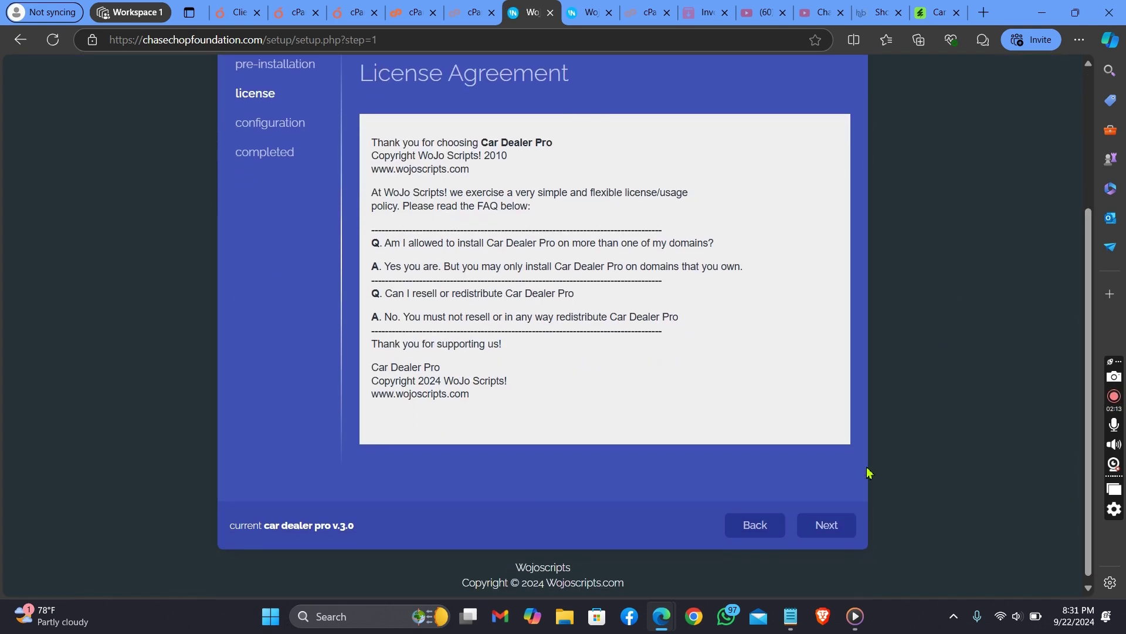
pyautogui.click(853, 523)
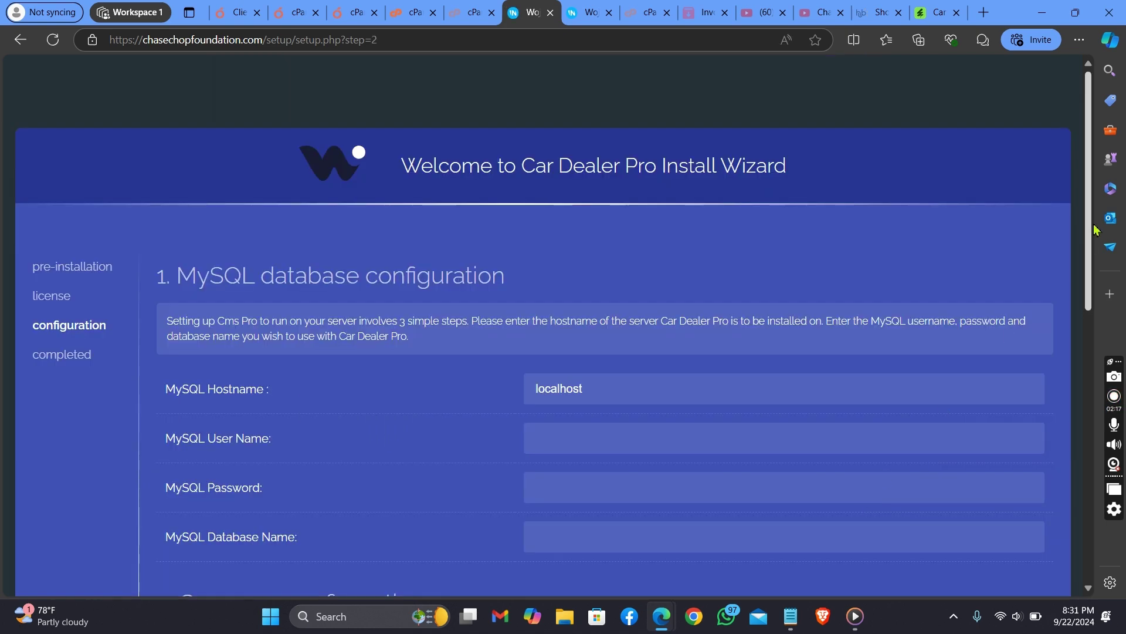
pyautogui.moveTo(1092, 225); pyautogui.dragTo(1099, 277)
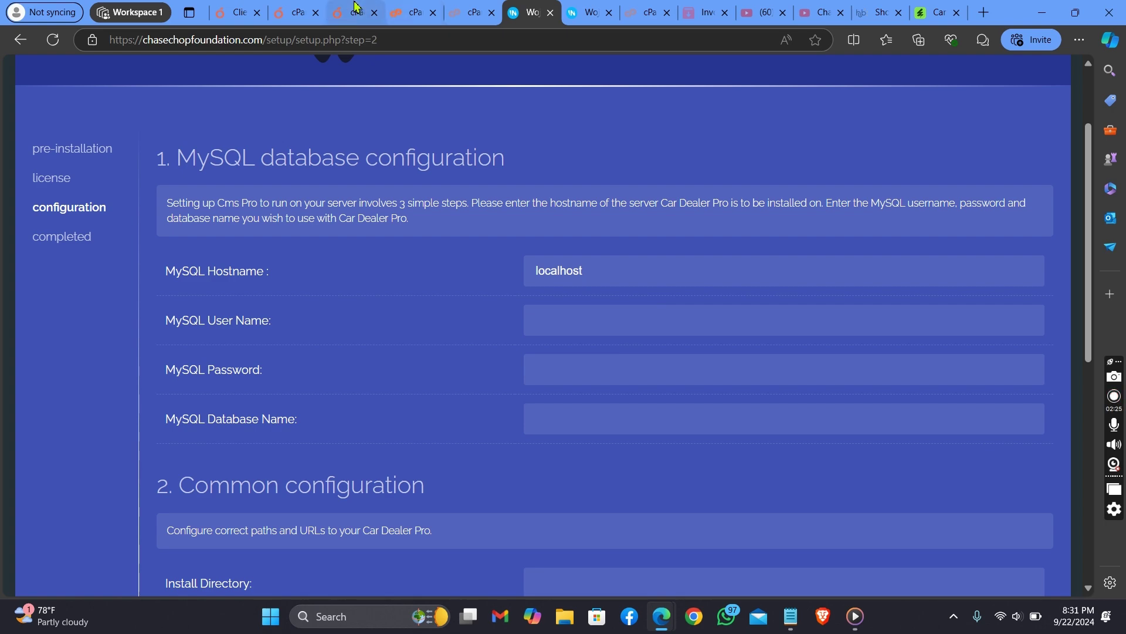
# Launch cPanel's Database Wizard from the Databases section and enter pop as the database name.
pyautogui.click(330, 9)
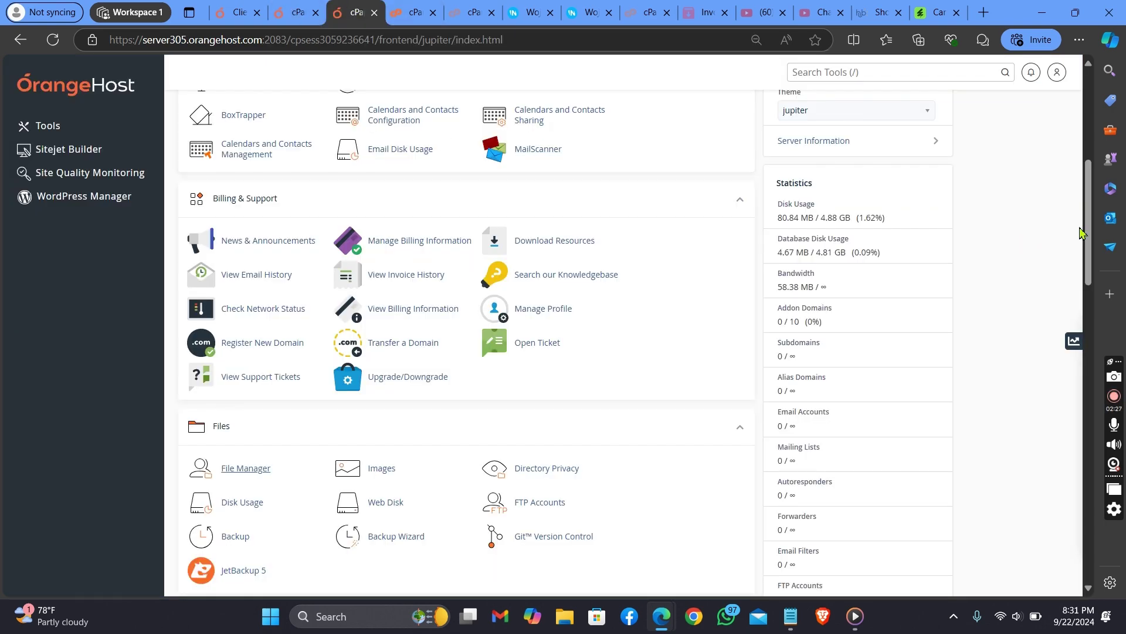
pyautogui.scroll(3, 1076, 187)
pyautogui.scroll(-3, 1075, 187)
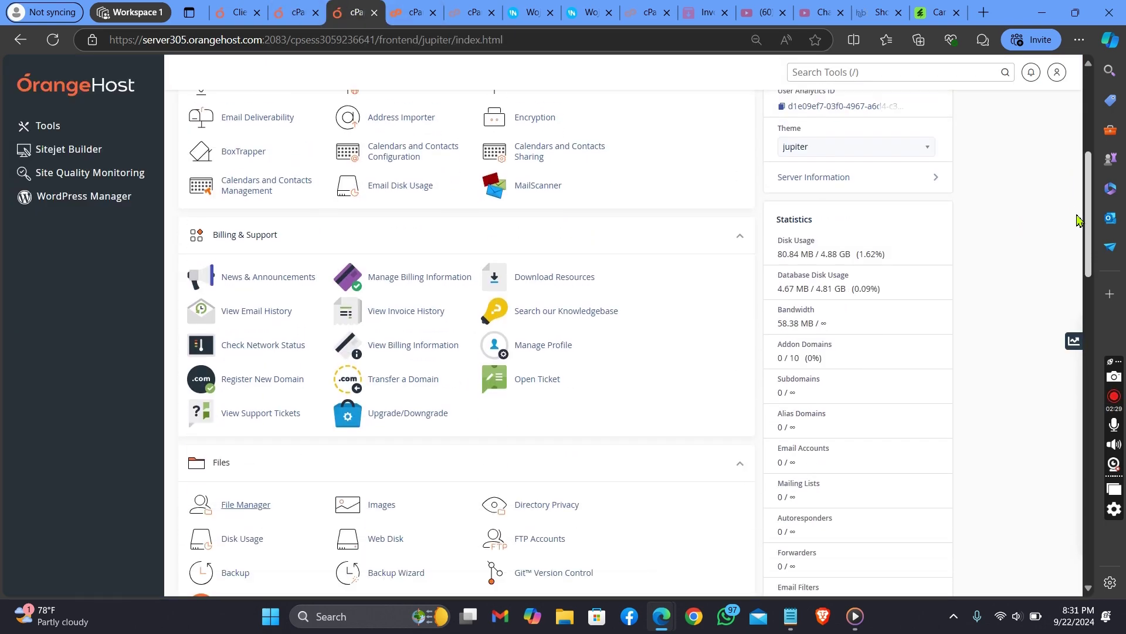
pyautogui.scroll(1, 1079, 206)
pyautogui.scroll(-3, 1075, 229)
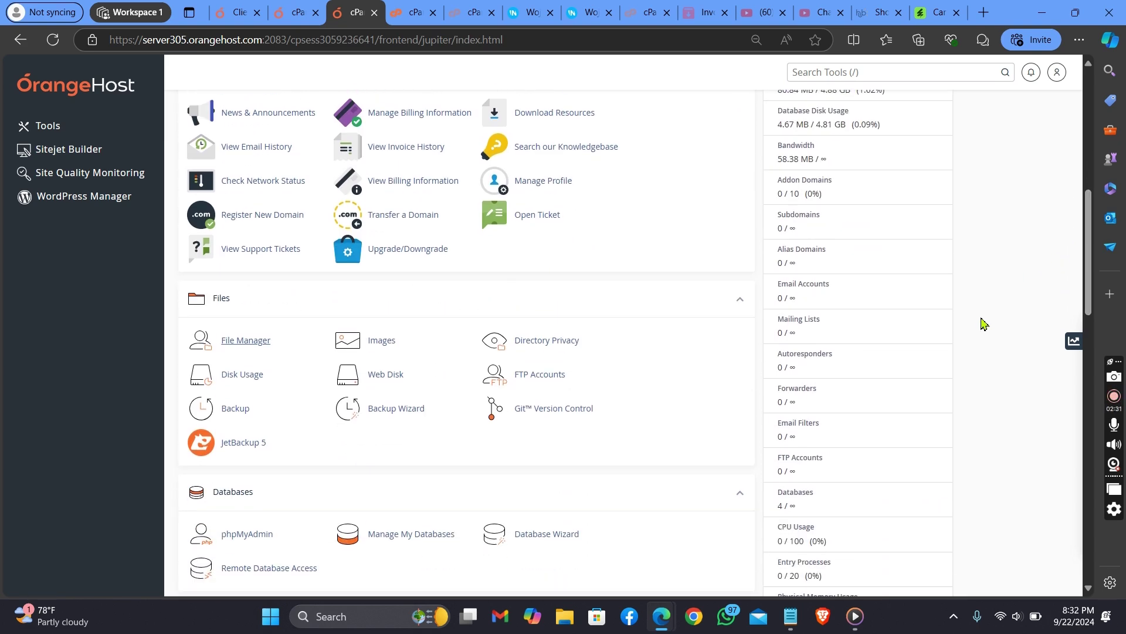
pyautogui.click(525, 539)
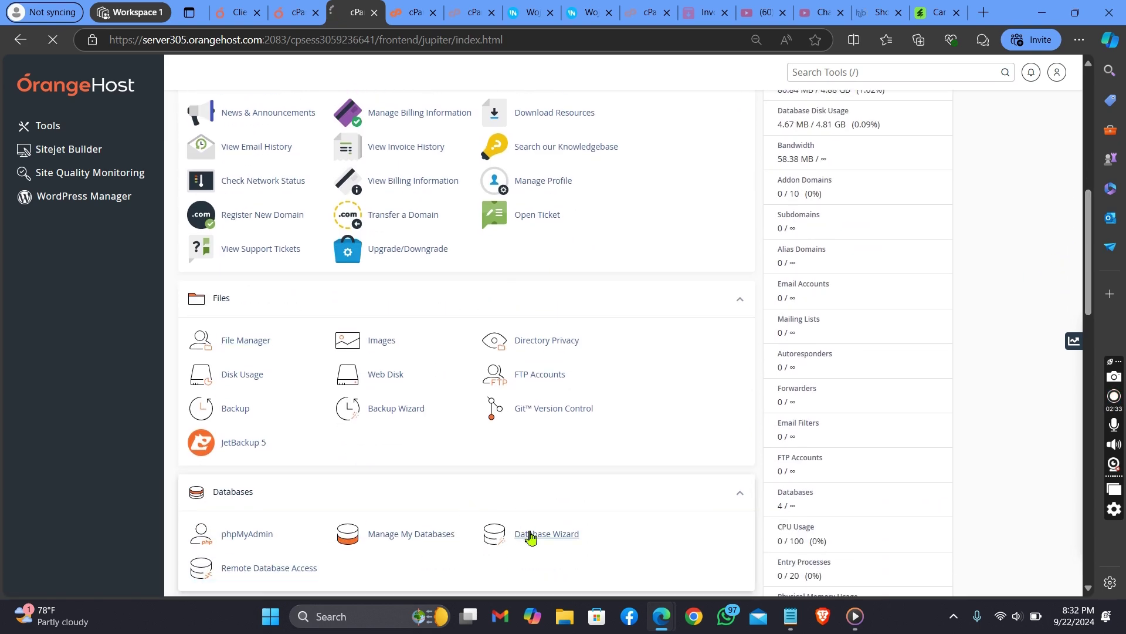
pyautogui.click(287, 236)
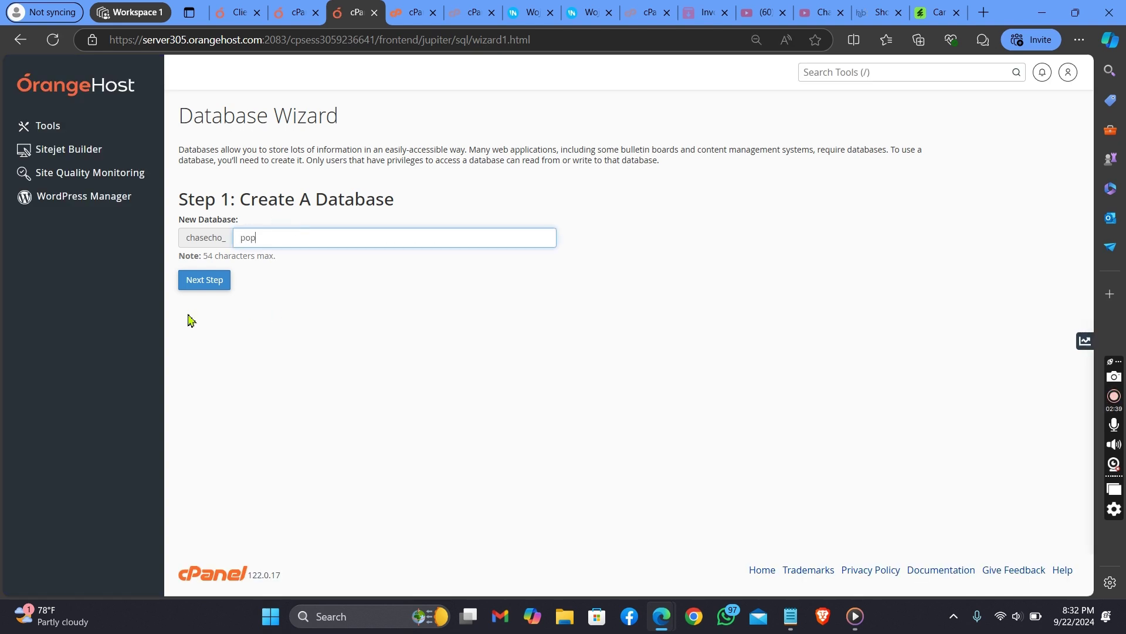
# Create the pop database, enter pop as the username, and bring up Notepad with the saved password.
pyautogui.click(212, 281)
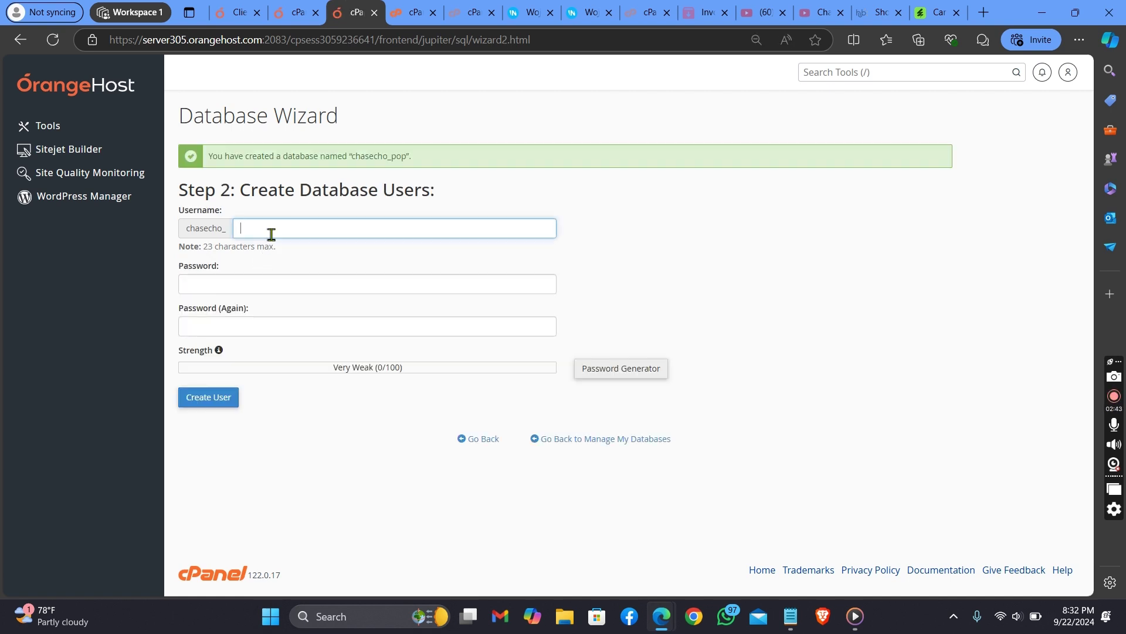
pyautogui.write('pop')
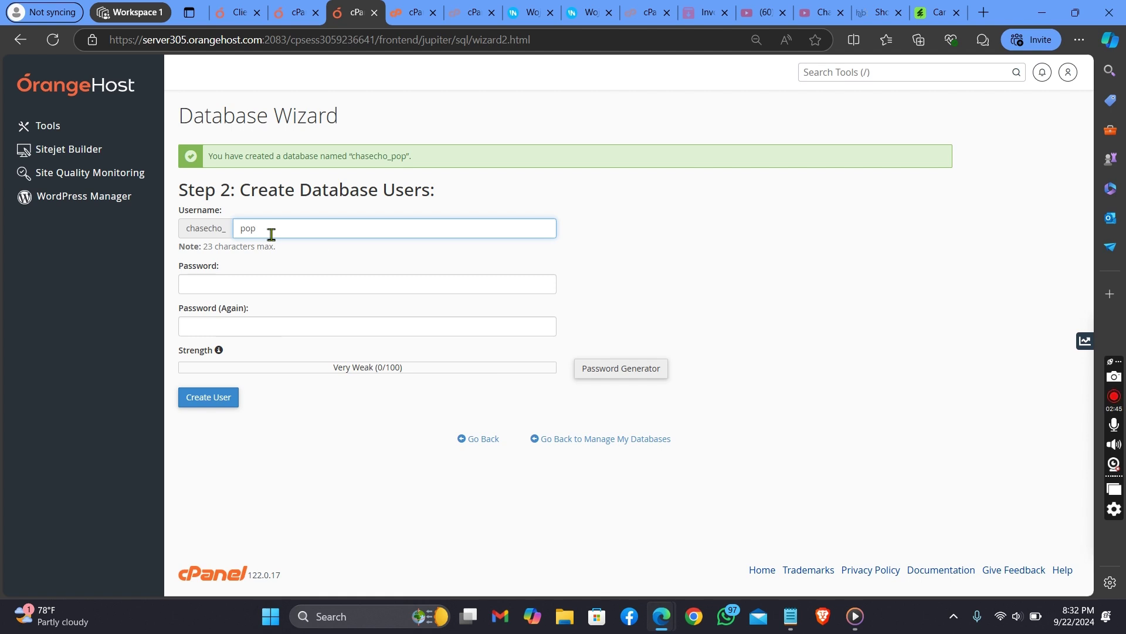
pyautogui.click(256, 286)
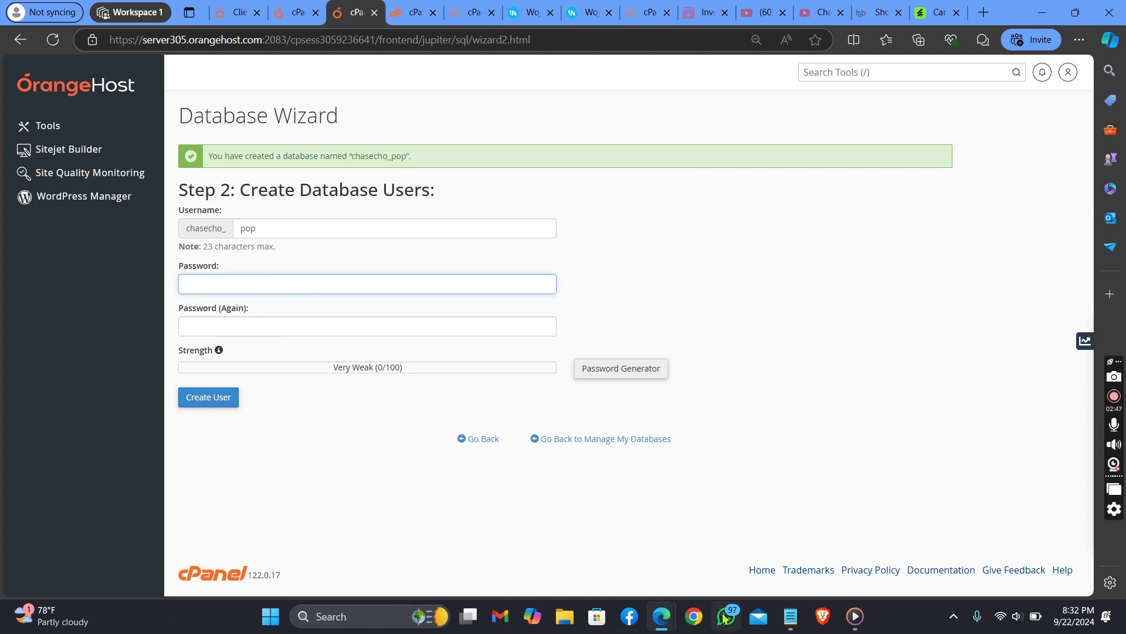
pyautogui.click(791, 616)
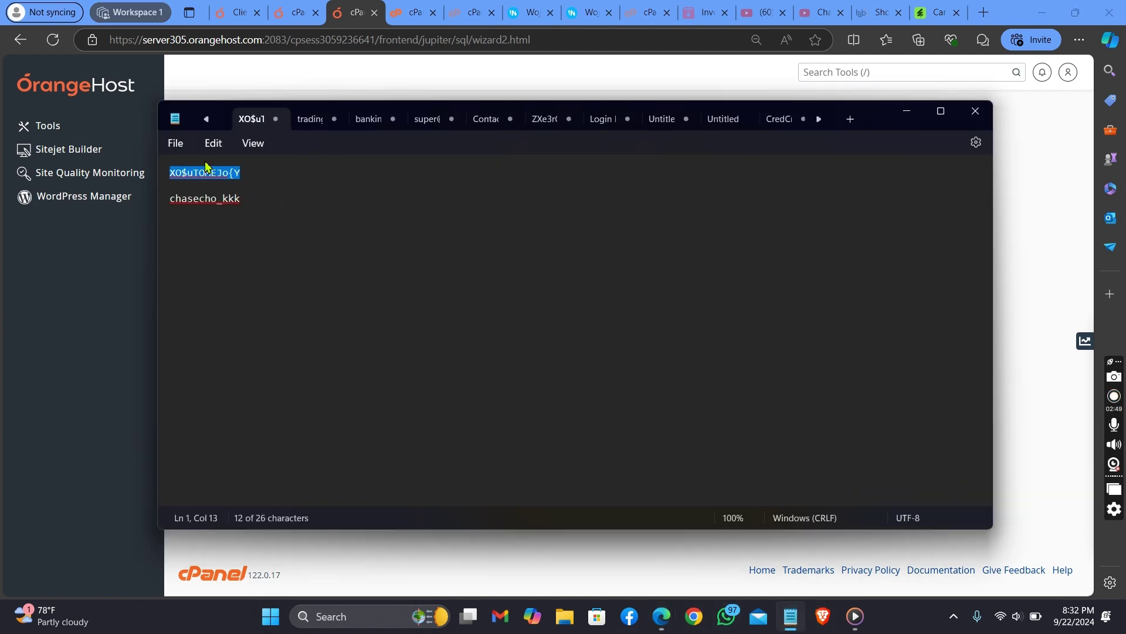
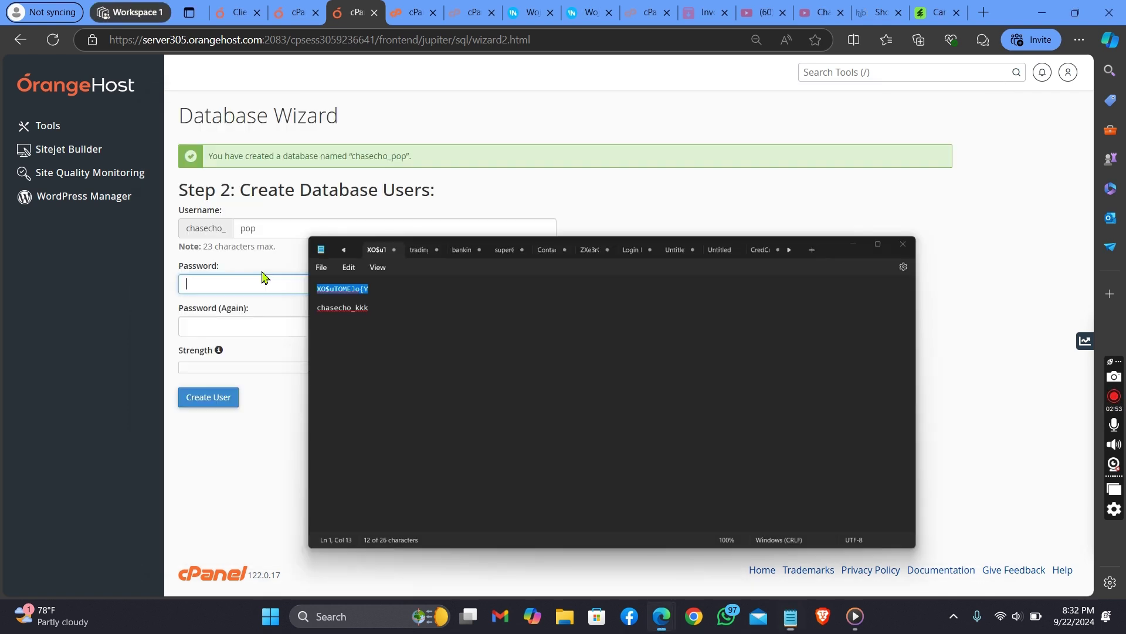
# Create the database user pop, pasting the saved password into both password fields.
pyautogui.rightClick(230, 285)
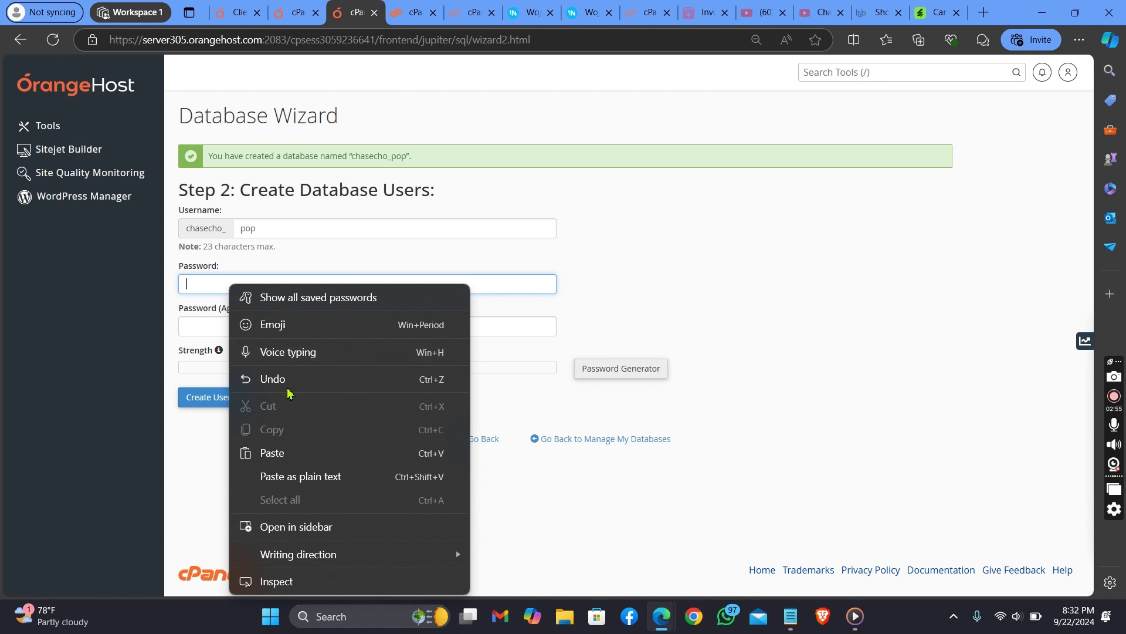
pyautogui.click(309, 450)
pyautogui.click(199, 327)
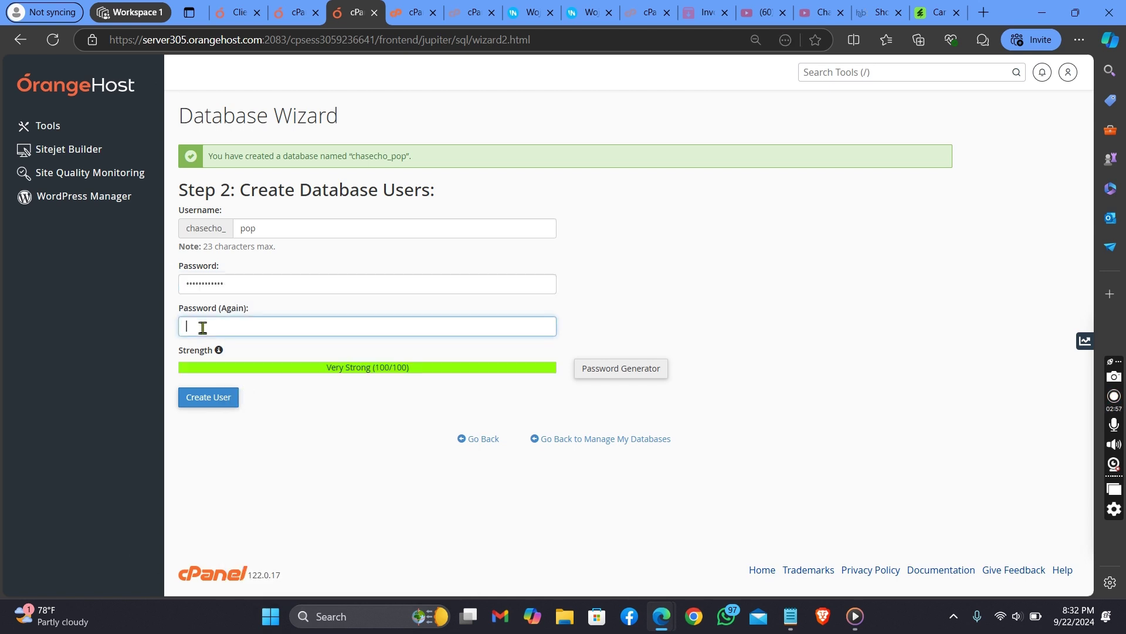
pyautogui.rightClick(201, 326)
pyautogui.click(270, 185)
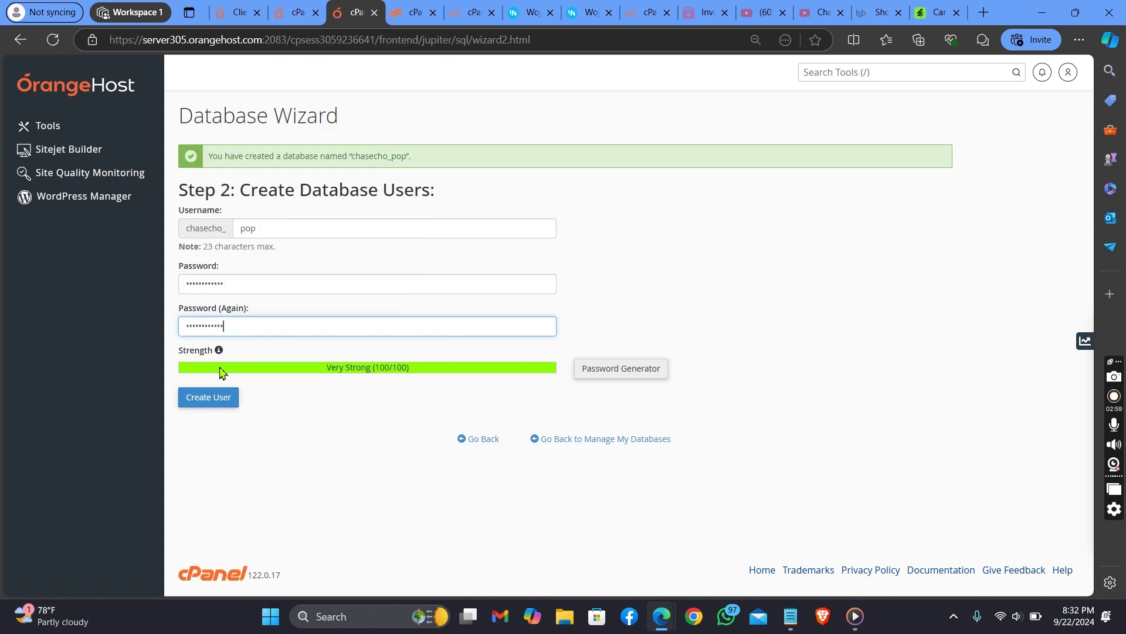
pyautogui.click(215, 397)
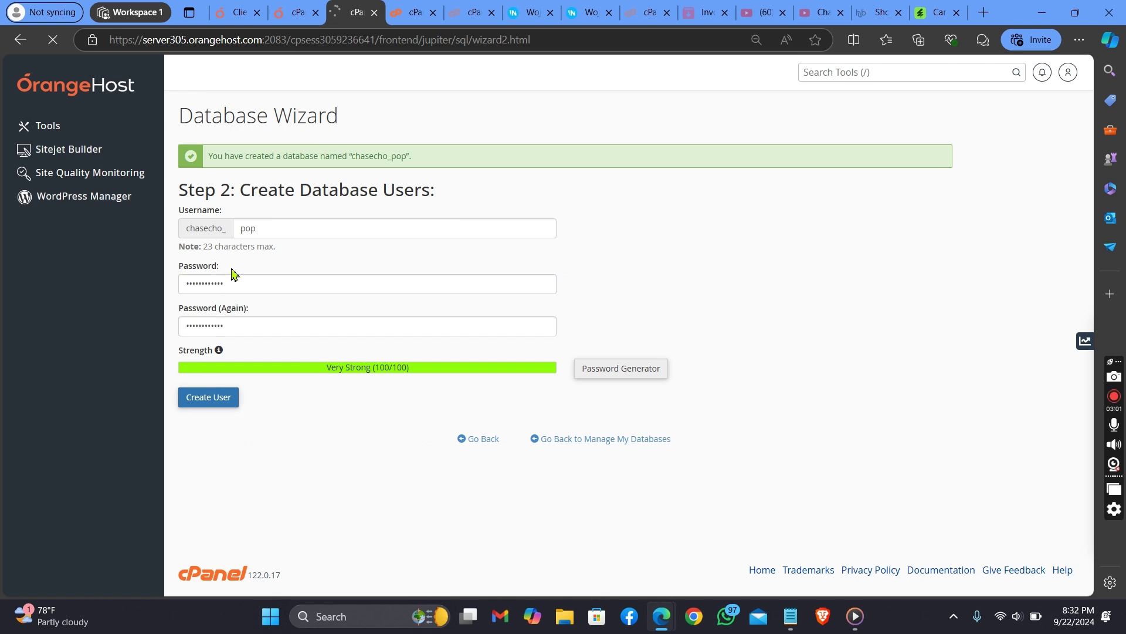
# Grant the pop user ALL PRIVILEGES on the chasecho_pop database and apply the changes.
pyautogui.click(201, 251)
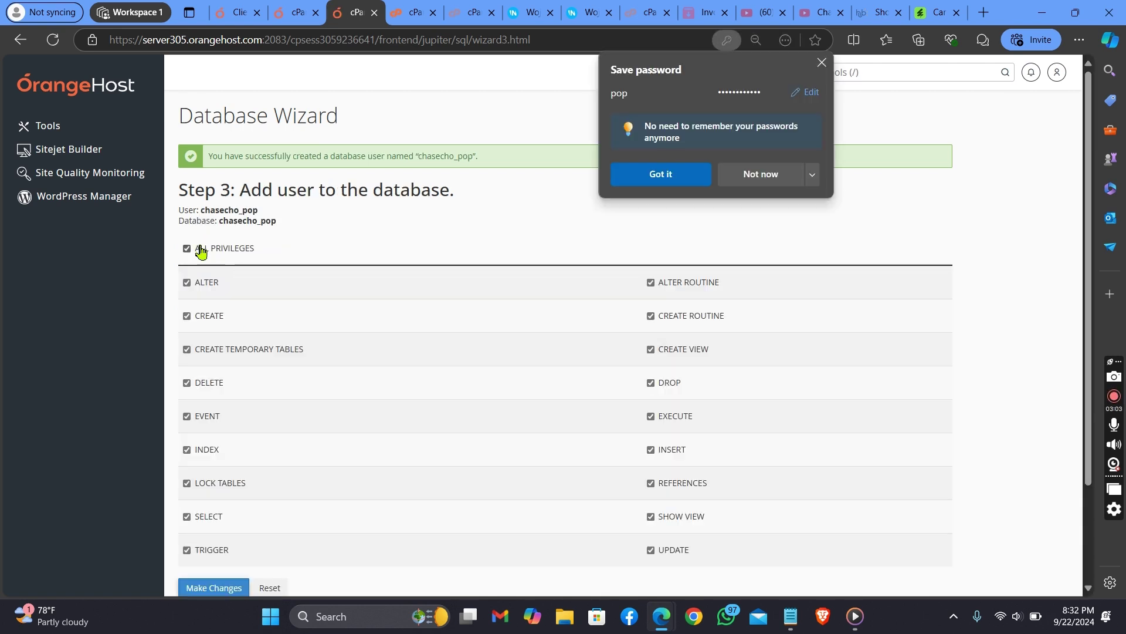
pyautogui.scroll(-3, 202, 251)
pyautogui.click(198, 466)
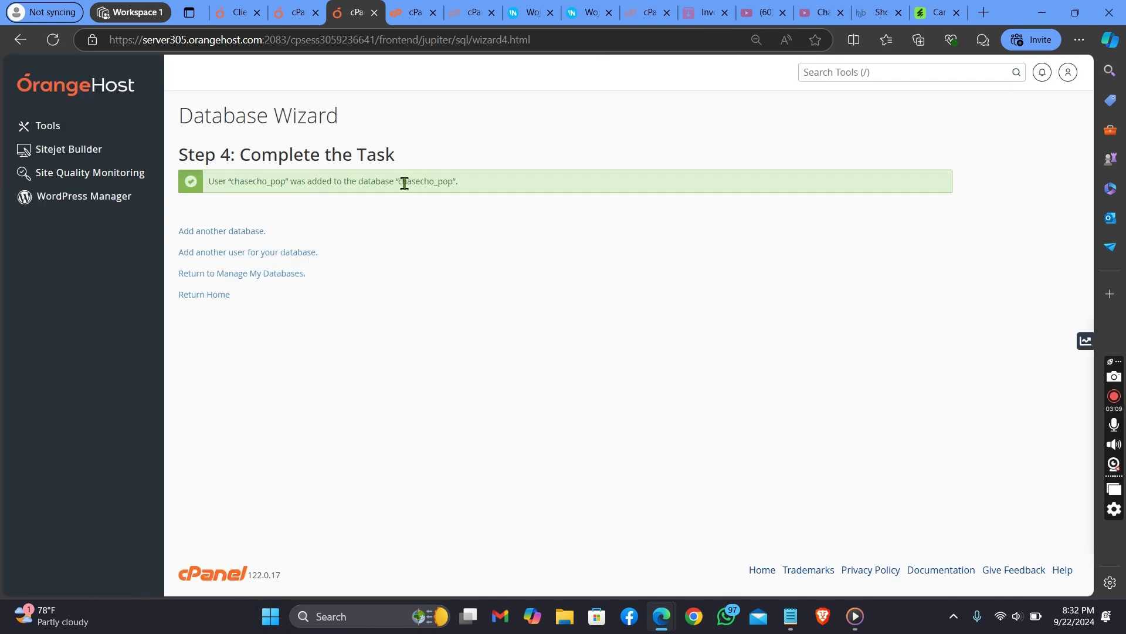
pyautogui.moveTo(400, 181); pyautogui.dragTo(457, 191)
pyautogui.click(434, 202)
# Paste the database user's password into the install wizard's MySQL Password field.
pyautogui.click(519, 12)
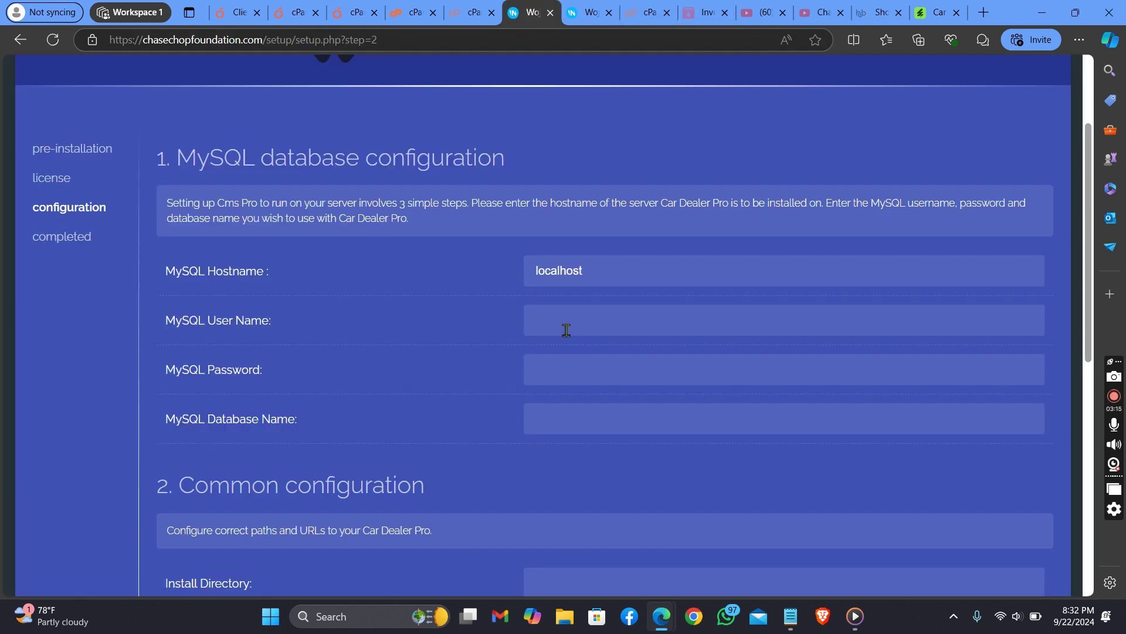
pyautogui.click(586, 372)
pyautogui.rightClick(585, 371)
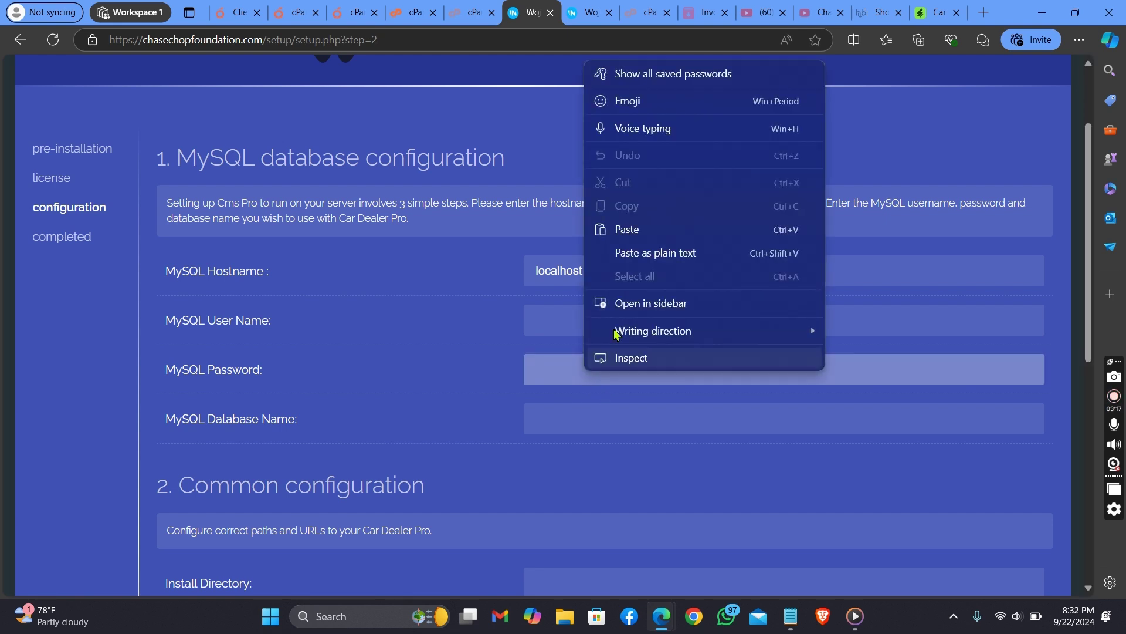
pyautogui.click(638, 233)
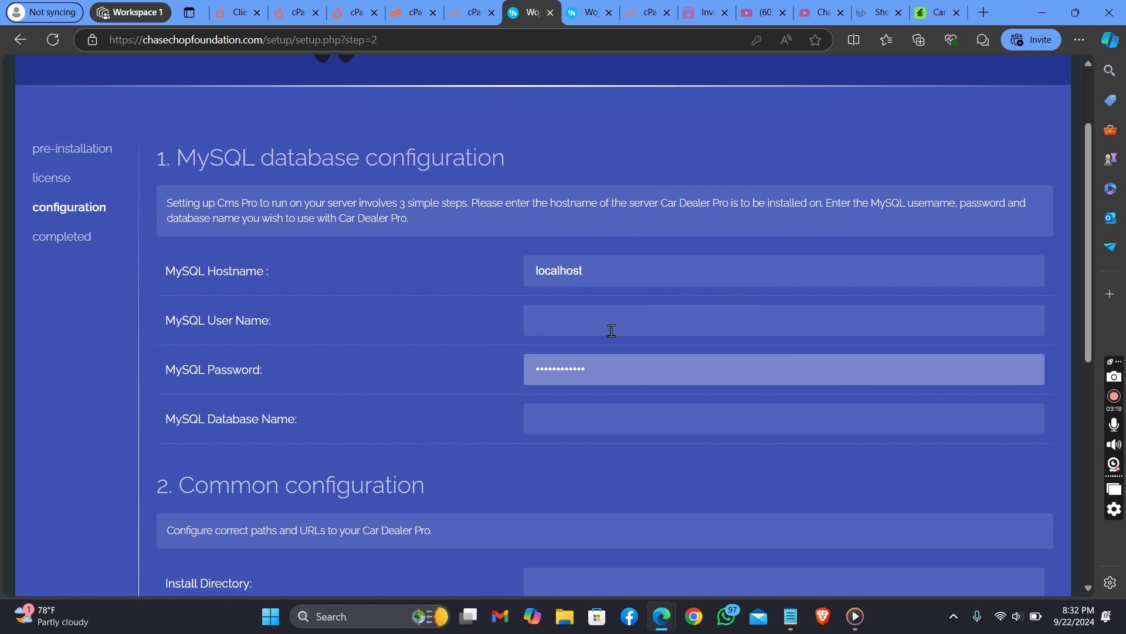
# Copy chasecho_pop from cPanel into both the MySQL User Name and Database Name fields.
pyautogui.click(614, 320)
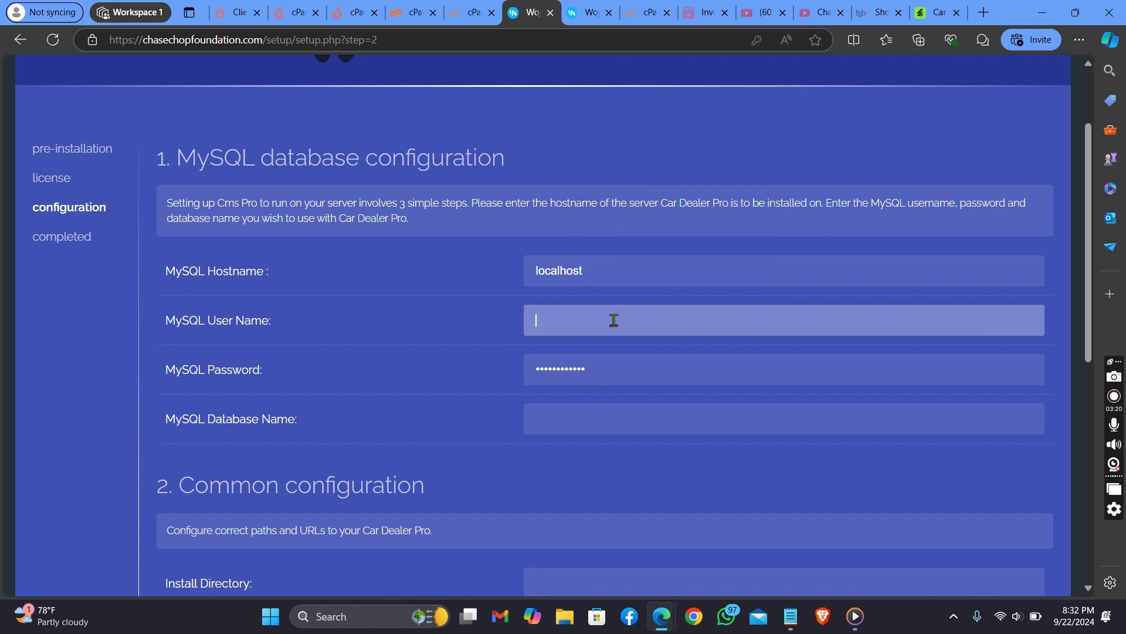
pyautogui.click(355, 12)
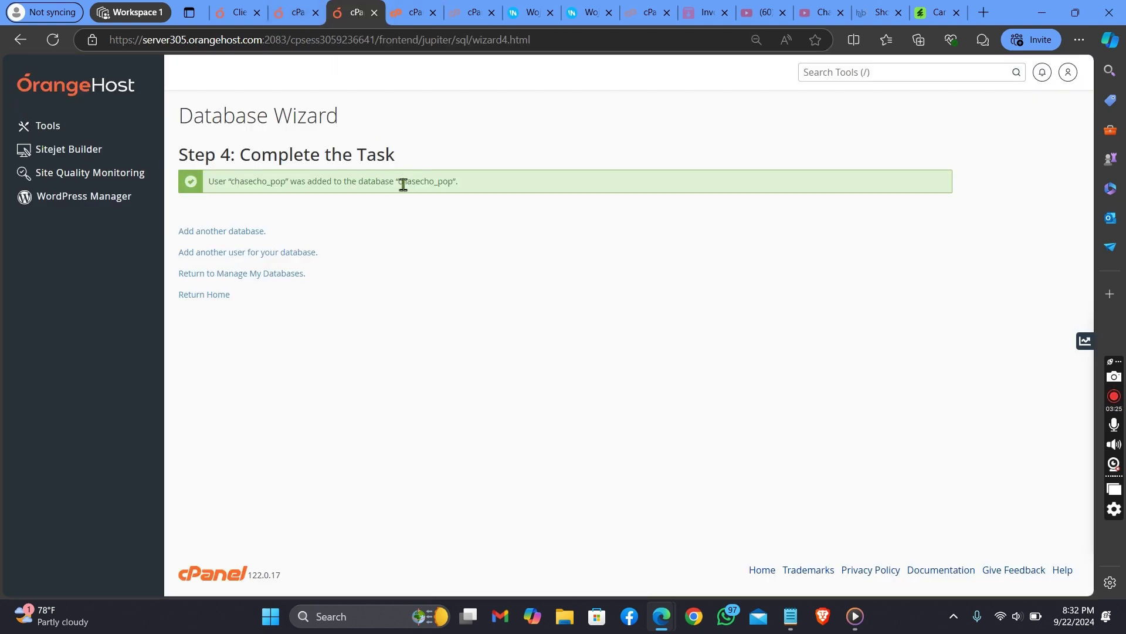
pyautogui.moveTo(400, 183); pyautogui.dragTo(454, 190)
pyautogui.rightClick(437, 182)
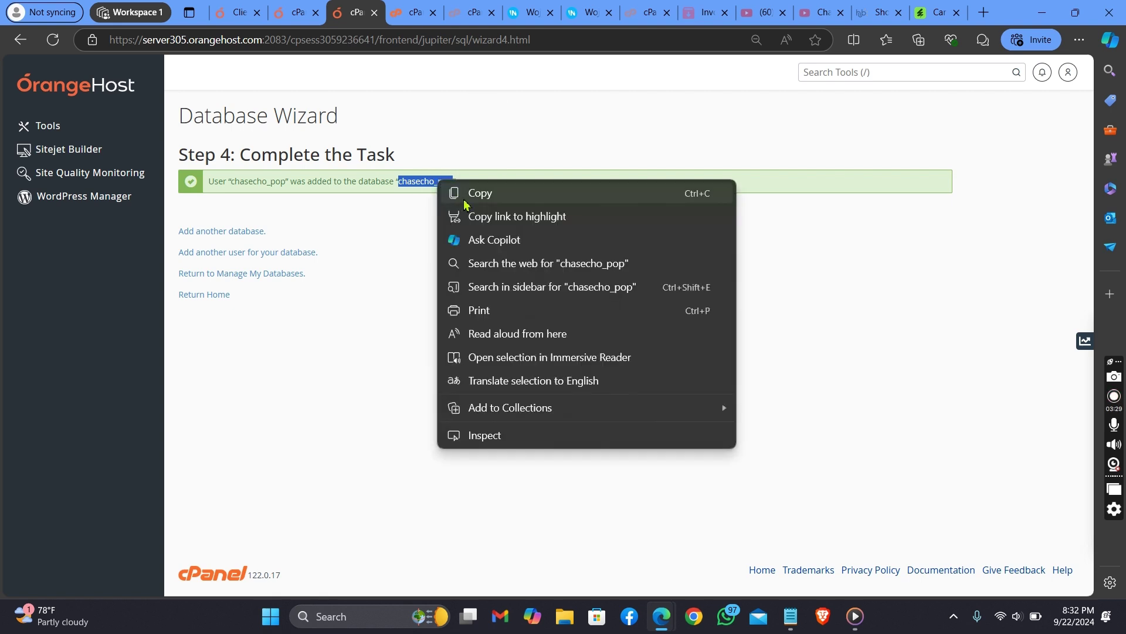
pyautogui.click(464, 191)
pyautogui.click(524, 12)
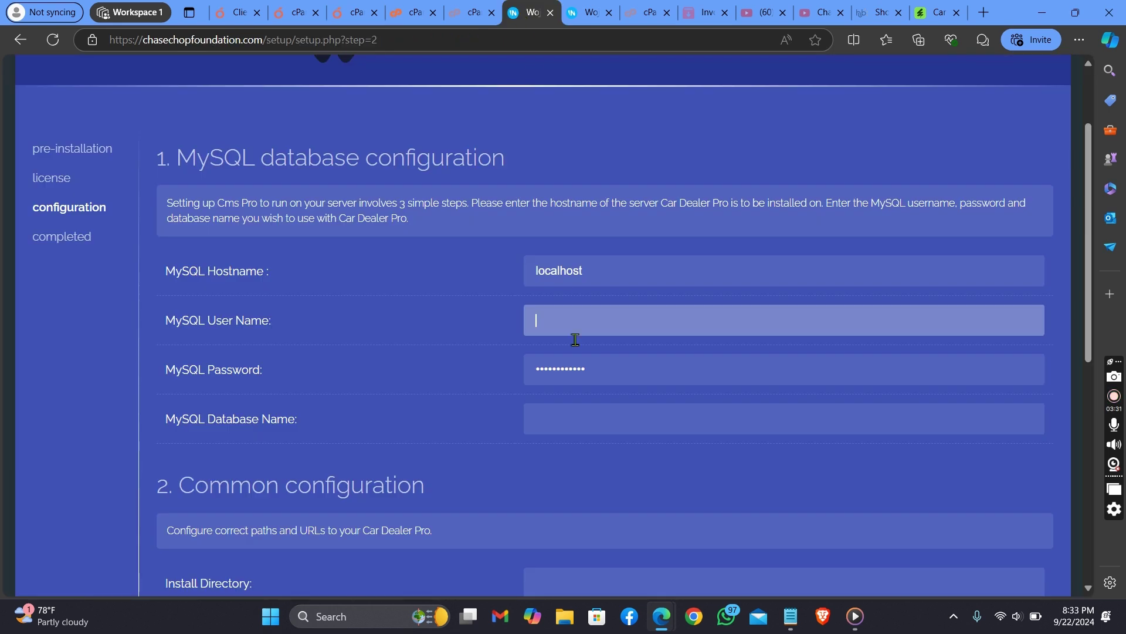
pyautogui.rightClick(575, 323)
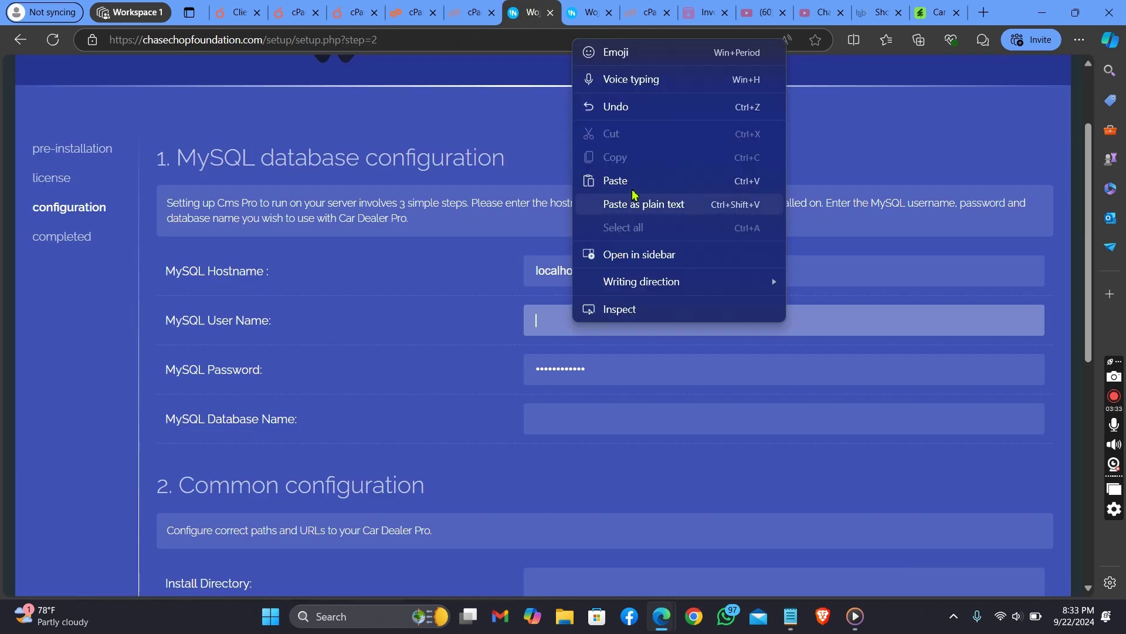
pyautogui.click(597, 204)
pyautogui.click(595, 423)
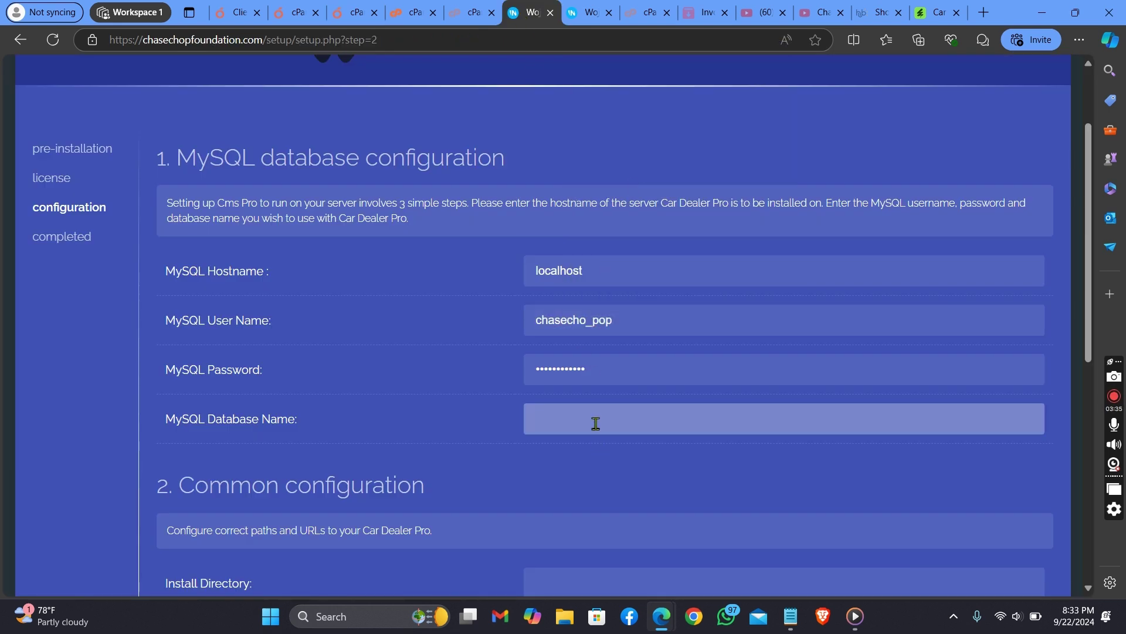
pyautogui.rightClick(595, 423)
pyautogui.click(666, 320)
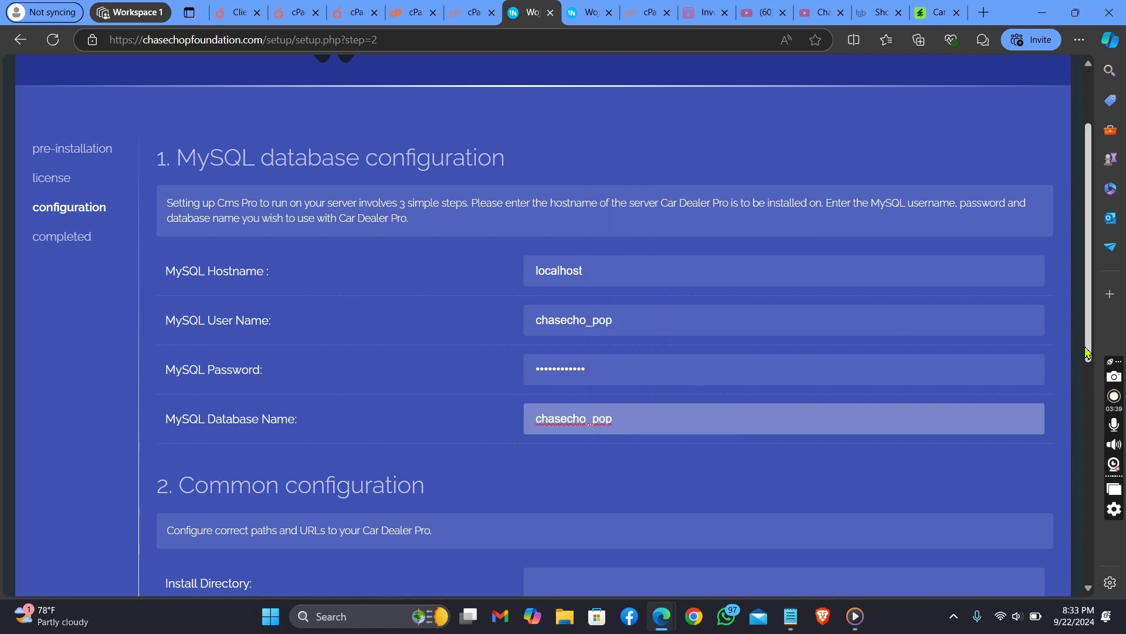
# Change the Company Name to chasechop and submit the form to run the installation.
pyautogui.moveTo(1092, 356); pyautogui.dragTo(1090, 495)
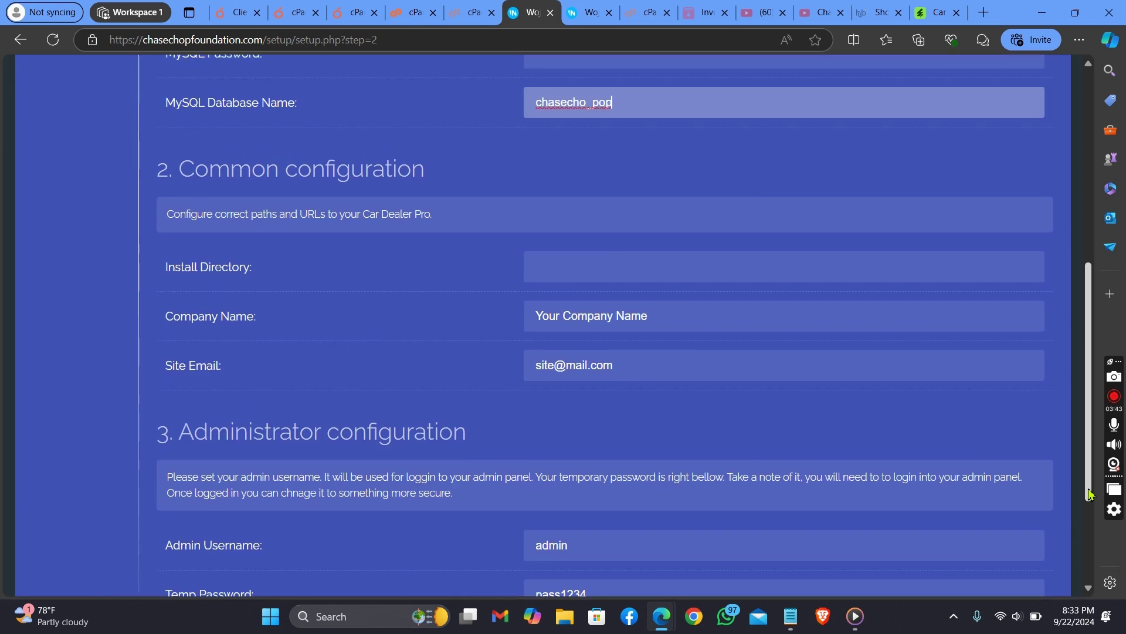
pyautogui.click(709, 330)
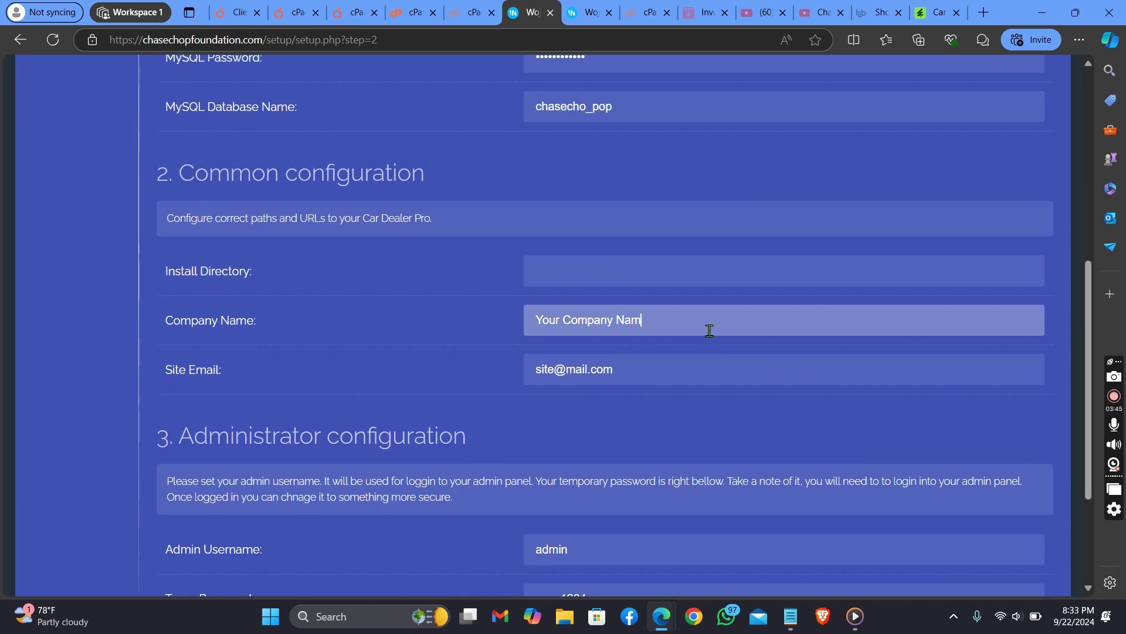
pyautogui.press('BackSpace')
pyautogui.press('BackSpace')
pyautogui.press('BackSpace')
pyautogui.press('BackSpace')
pyautogui.press('BackSpace')
pyautogui.press('BackSpace')
pyautogui.press('BackSpace')
pyautogui.press('BackSpace')
pyautogui.press('BackSpace')
pyautogui.press('BackSpace')
pyautogui.press('BackSpace')
pyautogui.press('BackSpace')
pyautogui.press('BackSpace')
pyautogui.press('BackSpace')
pyautogui.press('BackSpace')
pyautogui.press('BackSpace')
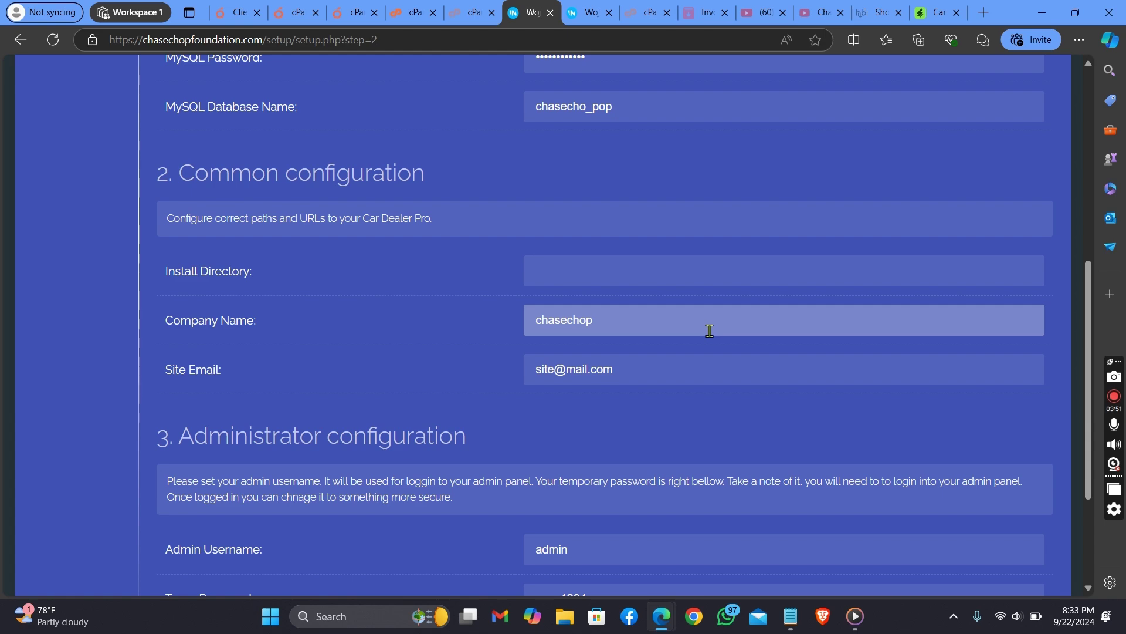
pyautogui.scroll(-3, 977, 454)
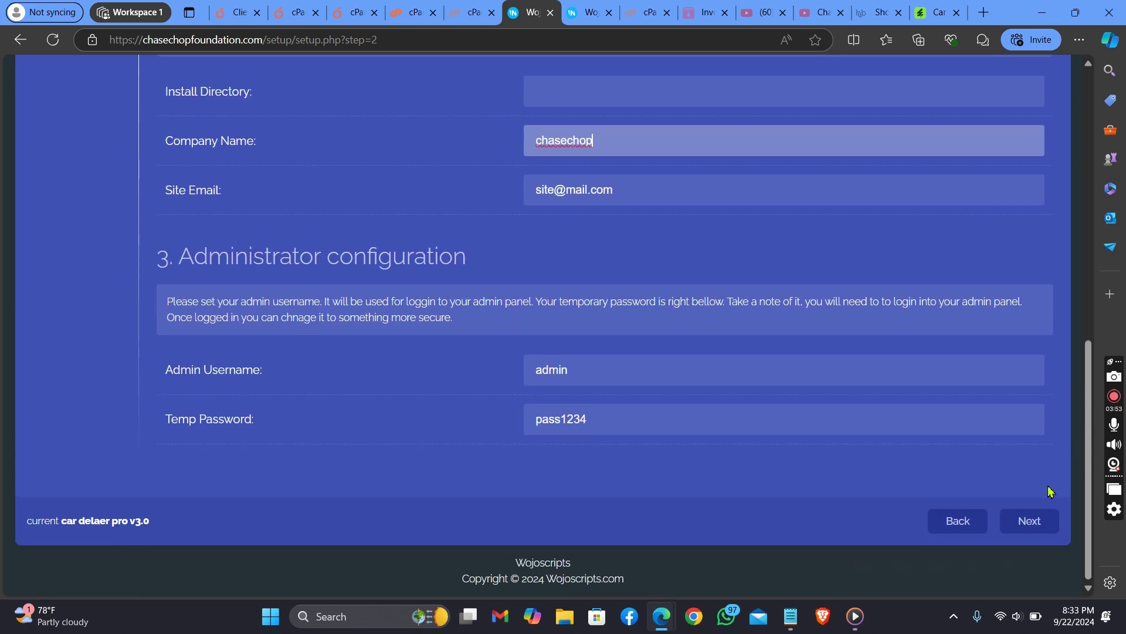
pyautogui.click(1046, 524)
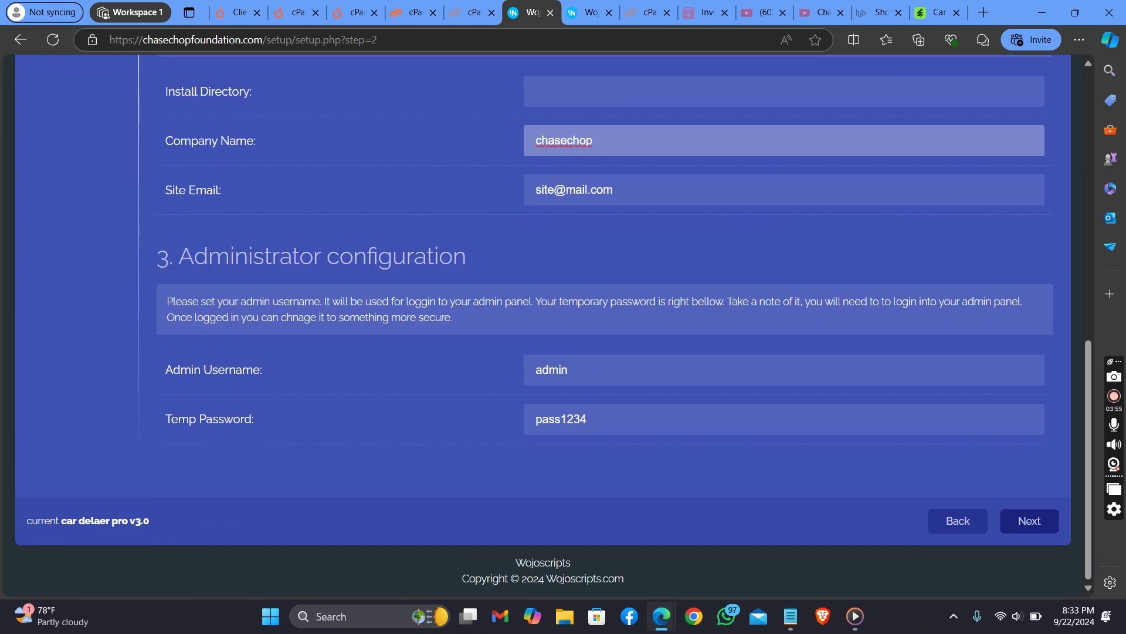
pyautogui.click(1032, 524)
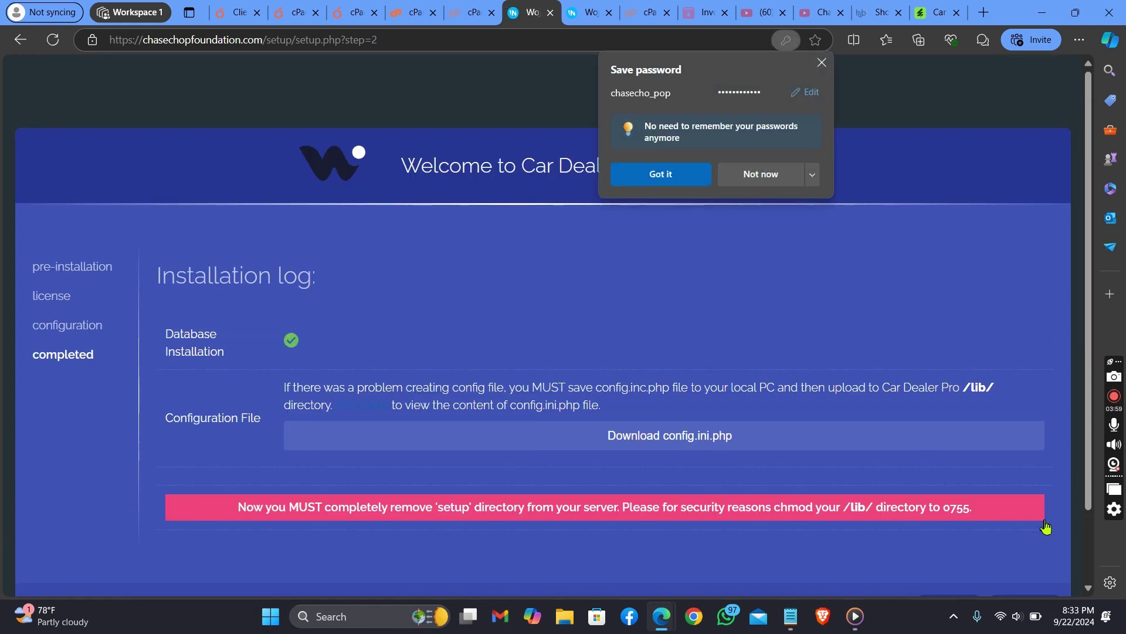
# Decline Edge's offer to save the password with Not now.
pyautogui.click(762, 174)
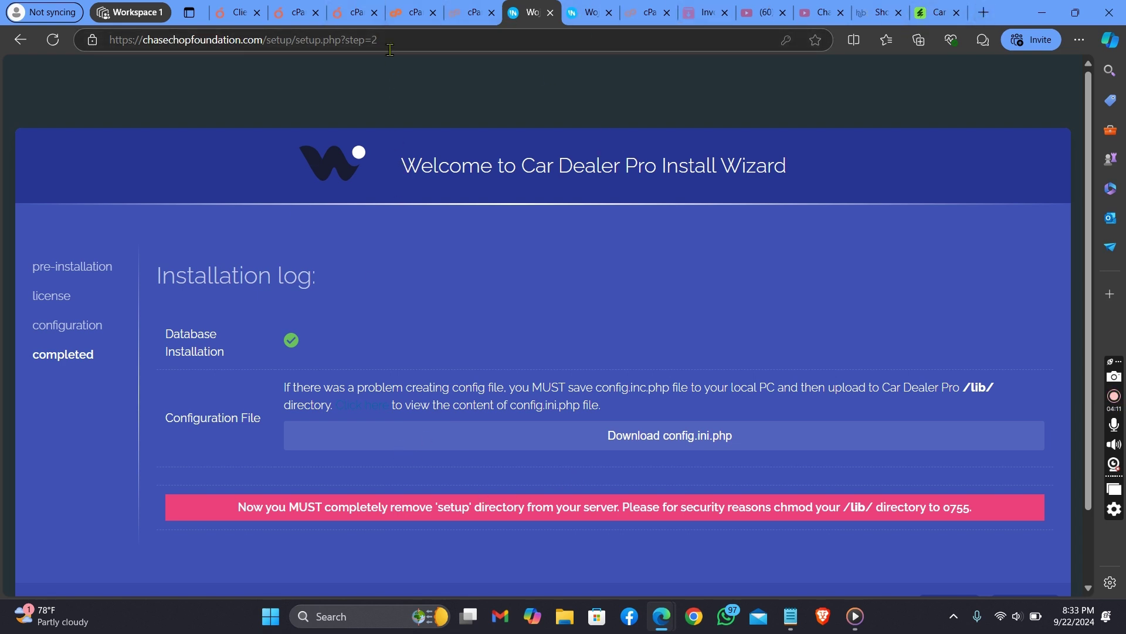
# Open public_html in the cPanel File Manager and select the setup folder.
pyautogui.click(354, 13)
pyautogui.click(412, 12)
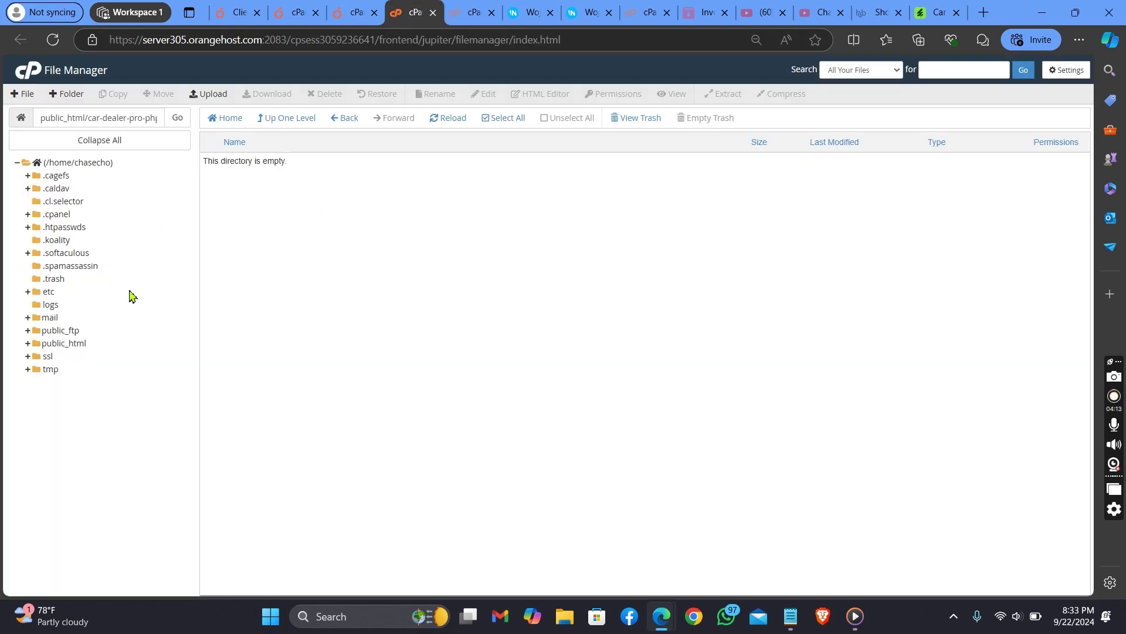
pyautogui.click(62, 344)
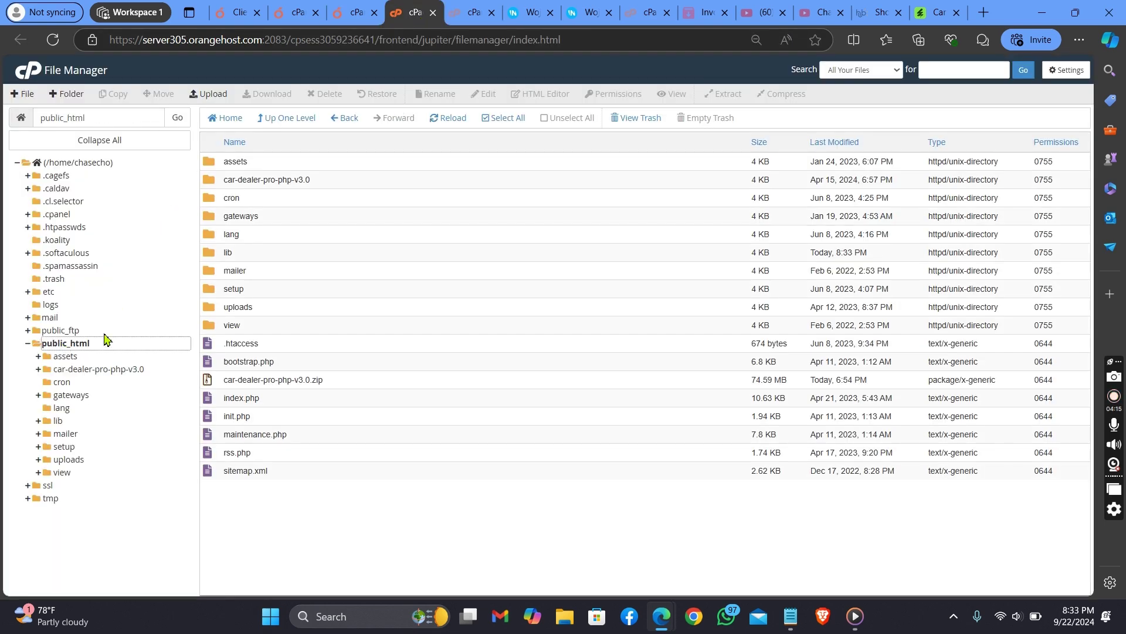
pyautogui.click(261, 283)
pyautogui.rightClick(260, 286)
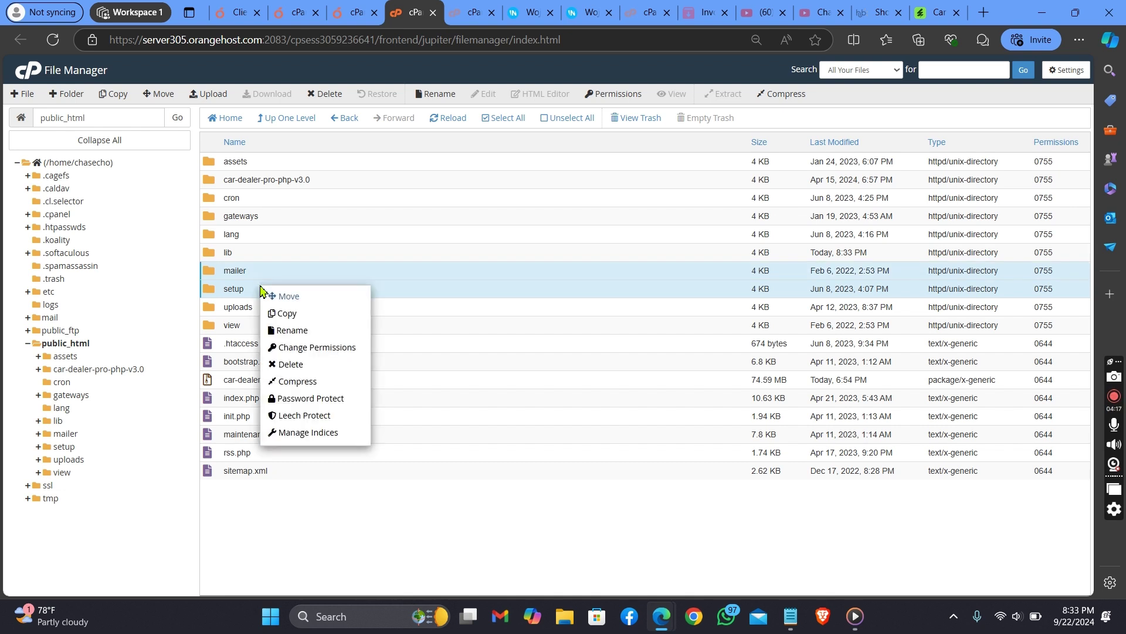
pyautogui.click(251, 297)
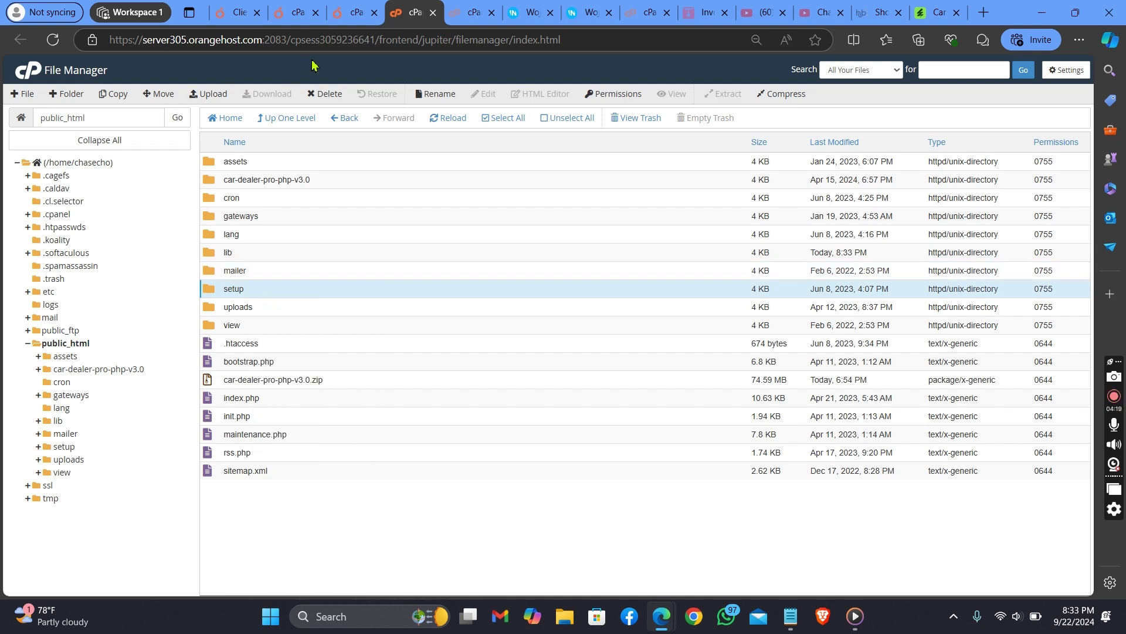
# Return to the Database Wizard tab and clear the highlighted database name.
pyautogui.click(295, 15)
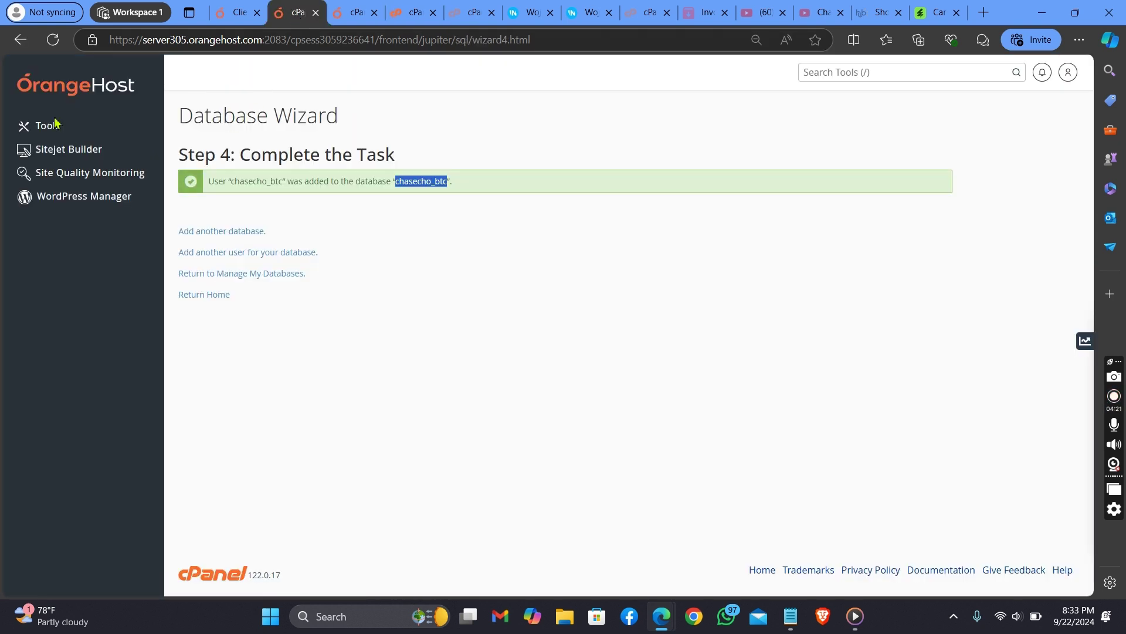
pyautogui.click(75, 141)
pyautogui.click(54, 130)
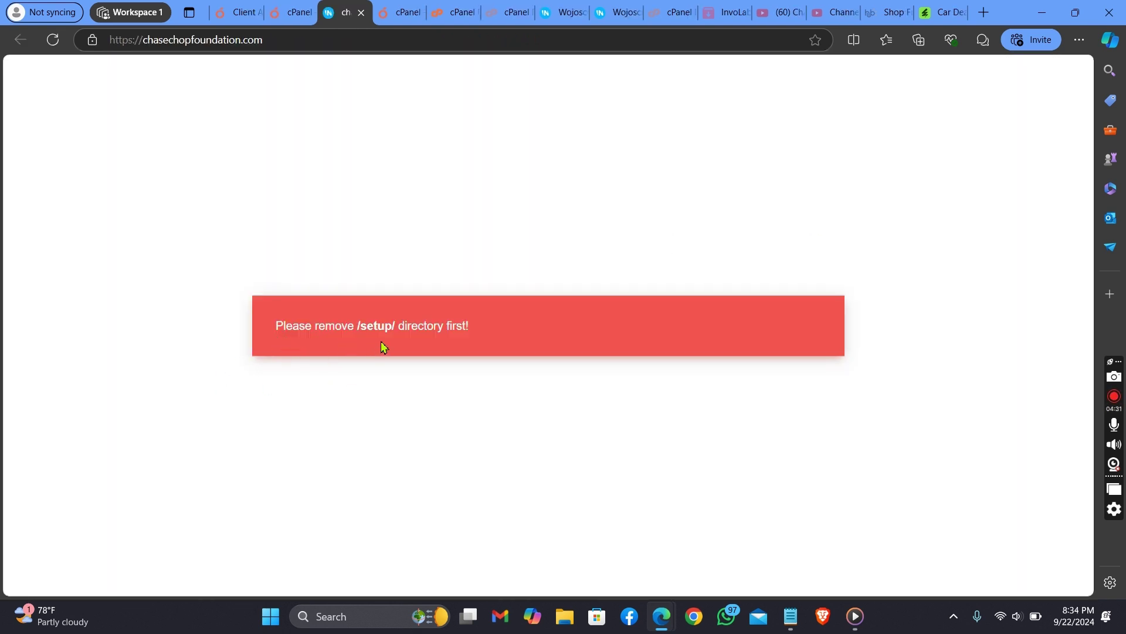
# Permanently delete the setup folder from public_html, skipping the trash.
pyautogui.click(424, 12)
pyautogui.click(430, 18)
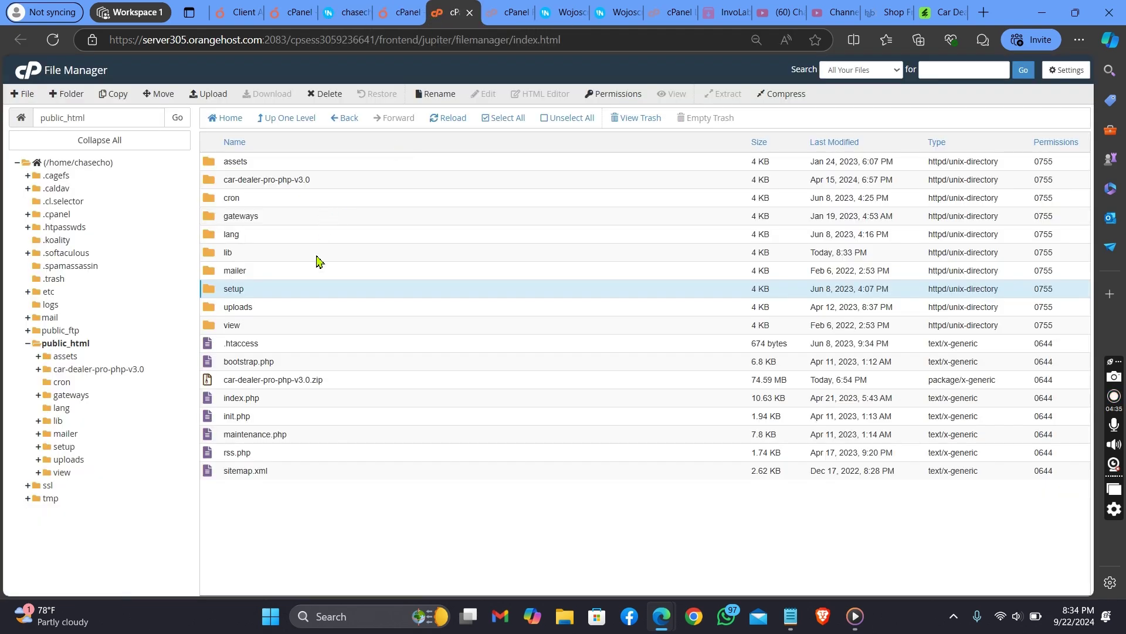
pyautogui.rightClick(318, 290)
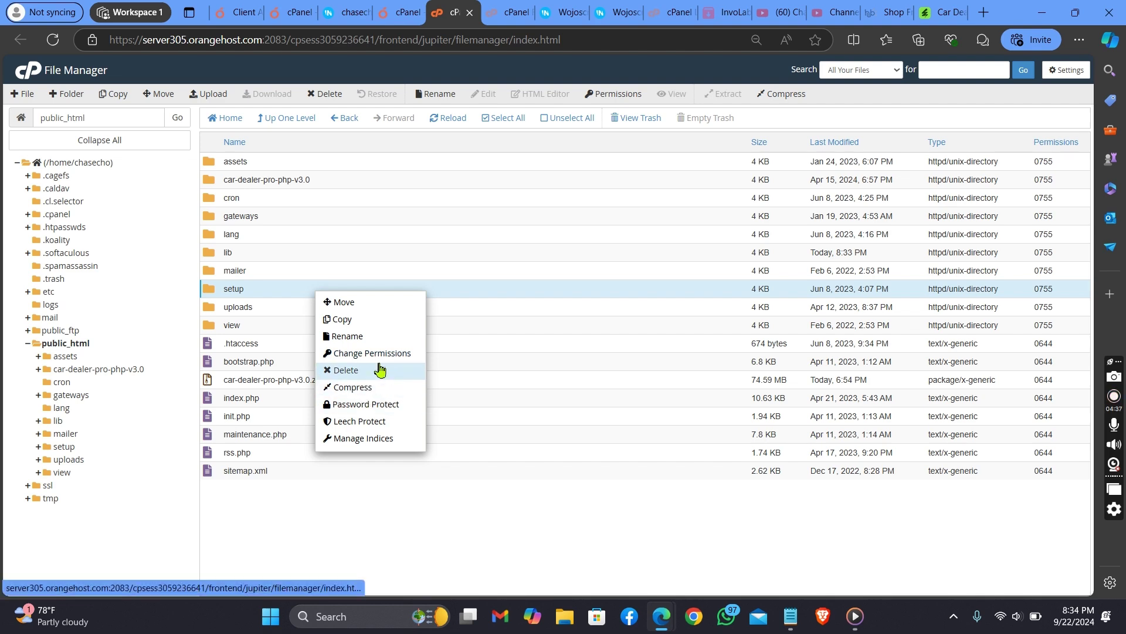
pyautogui.click(346, 370)
pyautogui.click(444, 332)
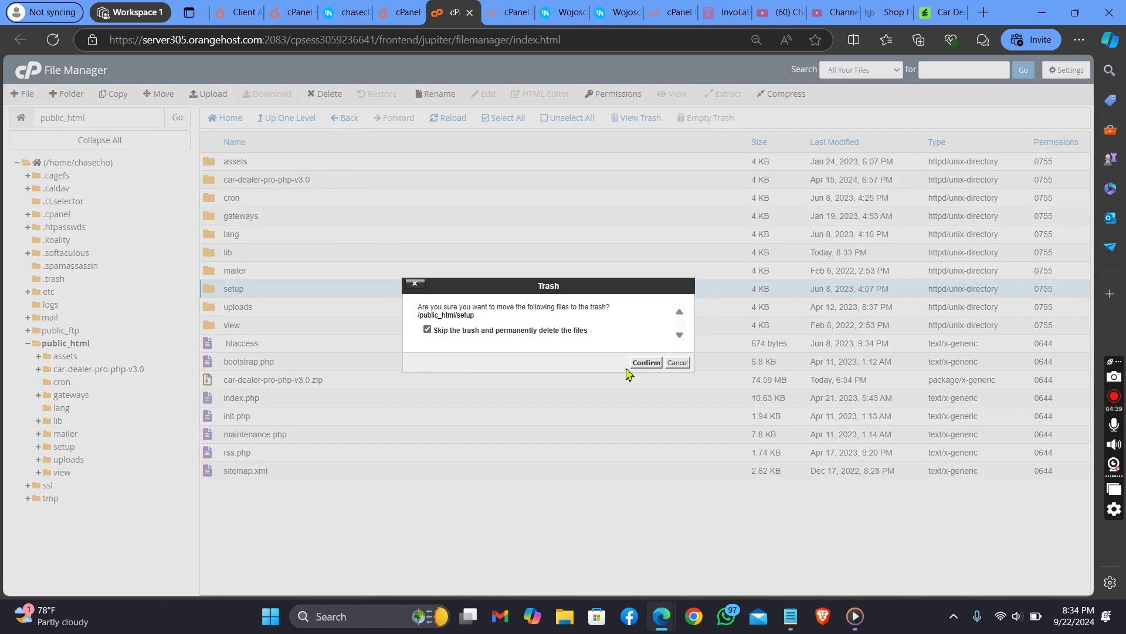
pyautogui.click(645, 363)
pyautogui.click(378, 16)
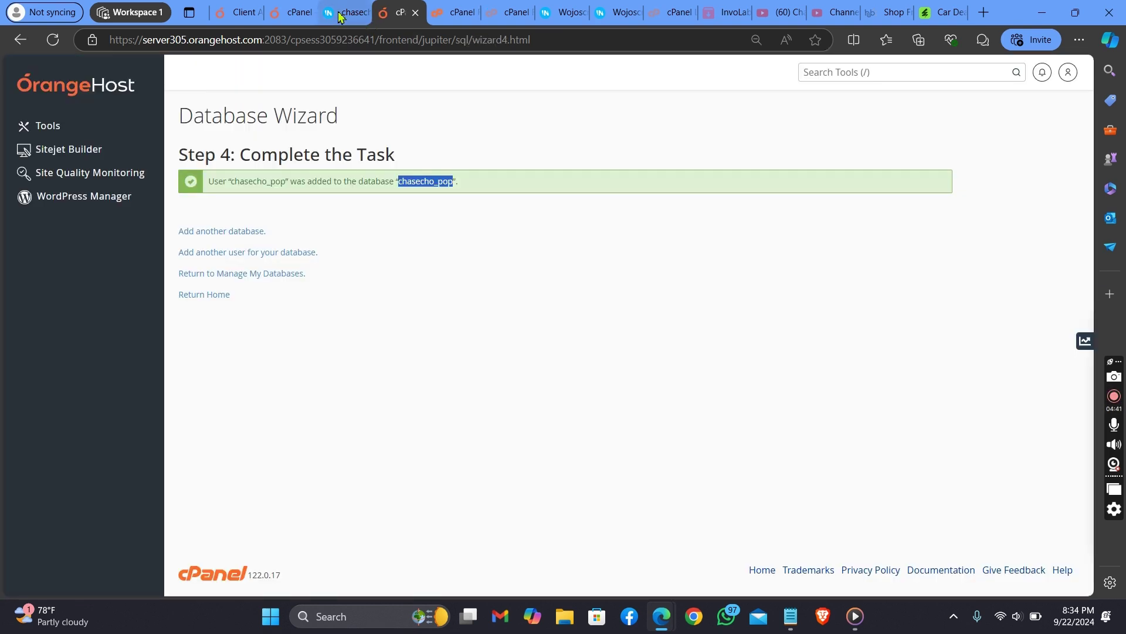
# Reload chasechopfoundation.com to confirm the Car Dealer Pro homepage and vehicle search form appear.
pyautogui.click(350, 13)
pyautogui.click(55, 45)
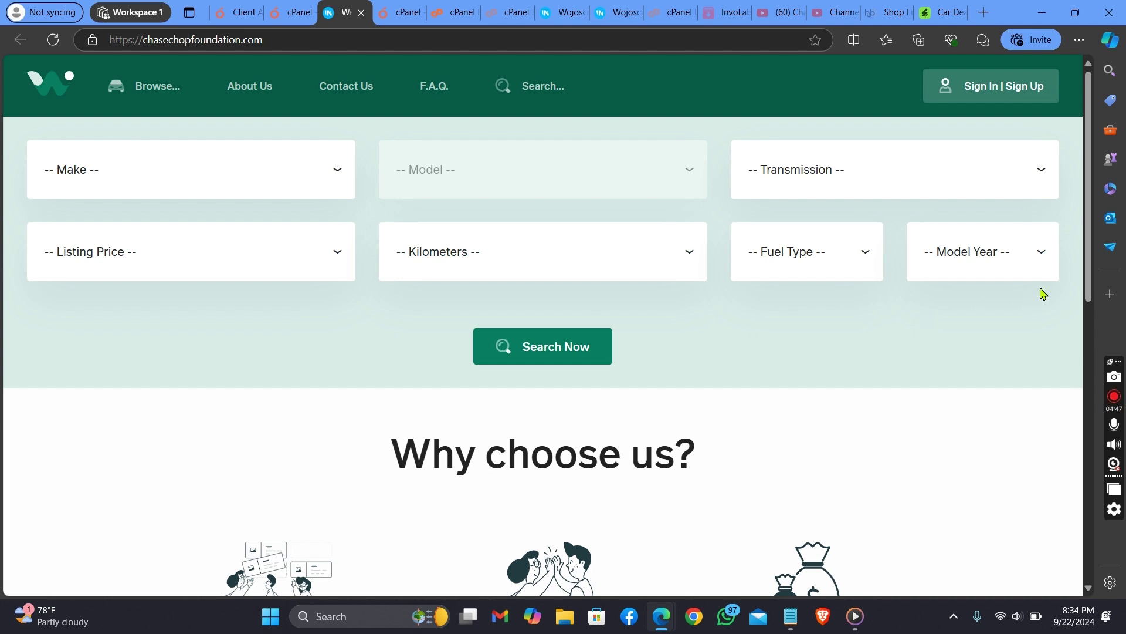
pyautogui.moveTo(1090, 284); pyautogui.dragTo(569, 168)
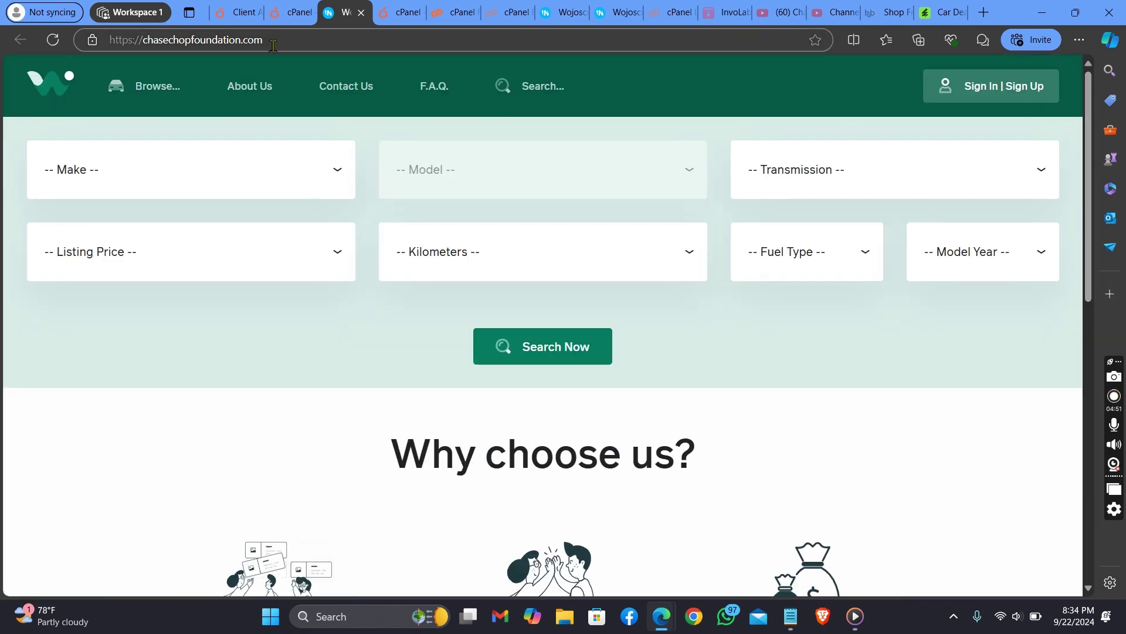
# Try the address chasechopfoundation.com/adminlogin/, which returns a 404 page.
pyautogui.click(256, 46)
pyautogui.click(273, 42)
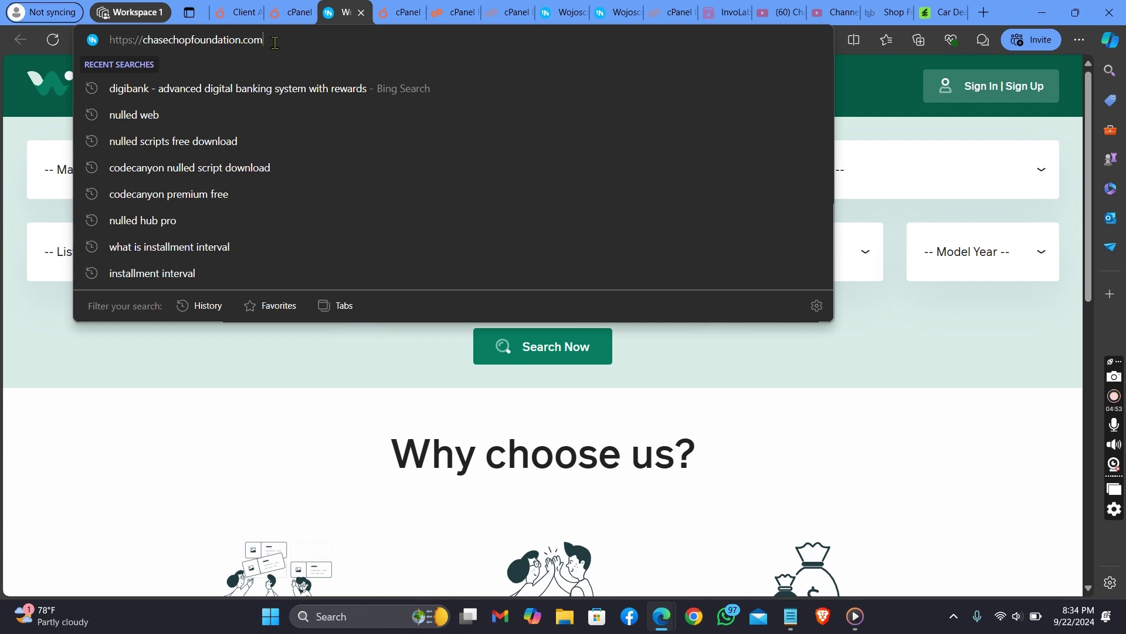
pyautogui.write('/a')
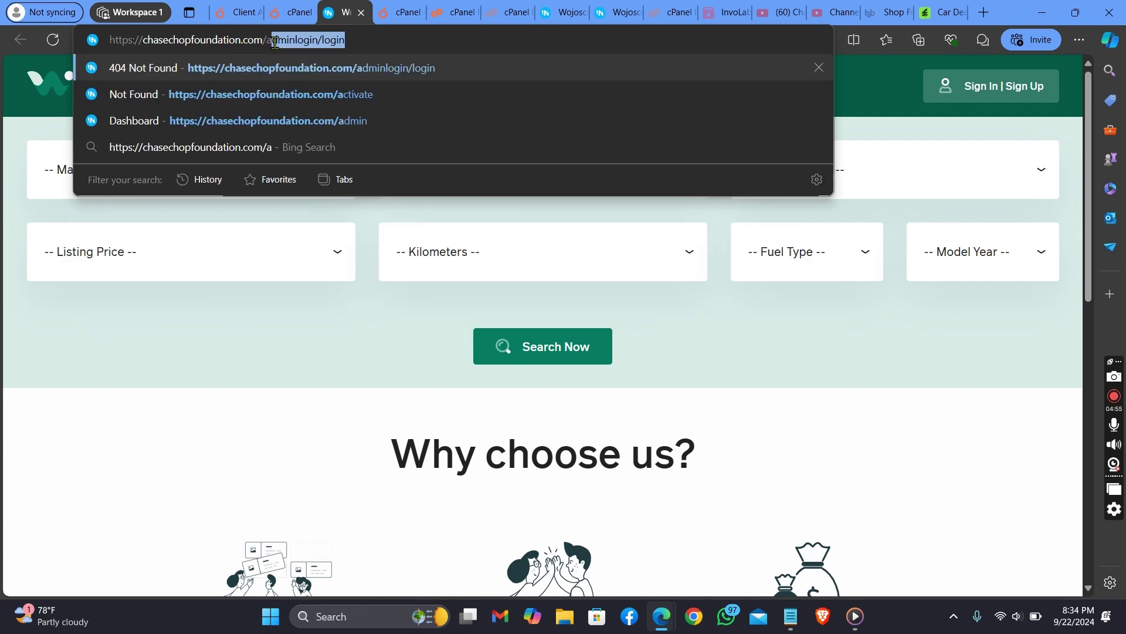
pyautogui.press('End')
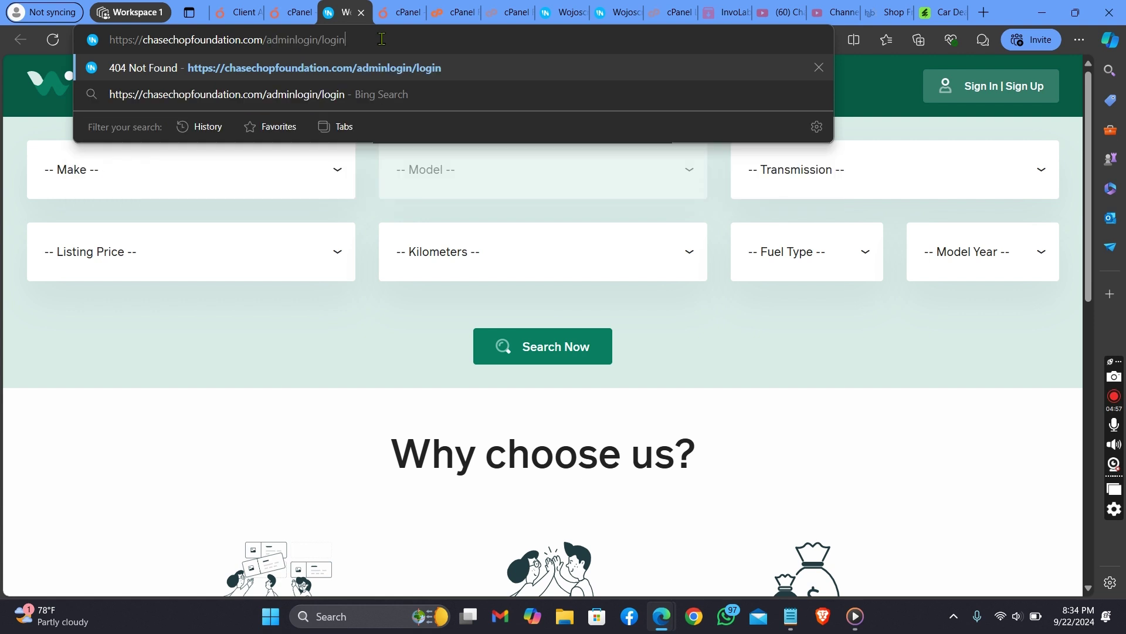
pyautogui.press('BackSpace')
pyautogui.press('BackSpace')
pyautogui.press('BackSpace')
pyautogui.press('BackSpace')
pyautogui.press('BackSpace')
pyautogui.press('BackSpace')
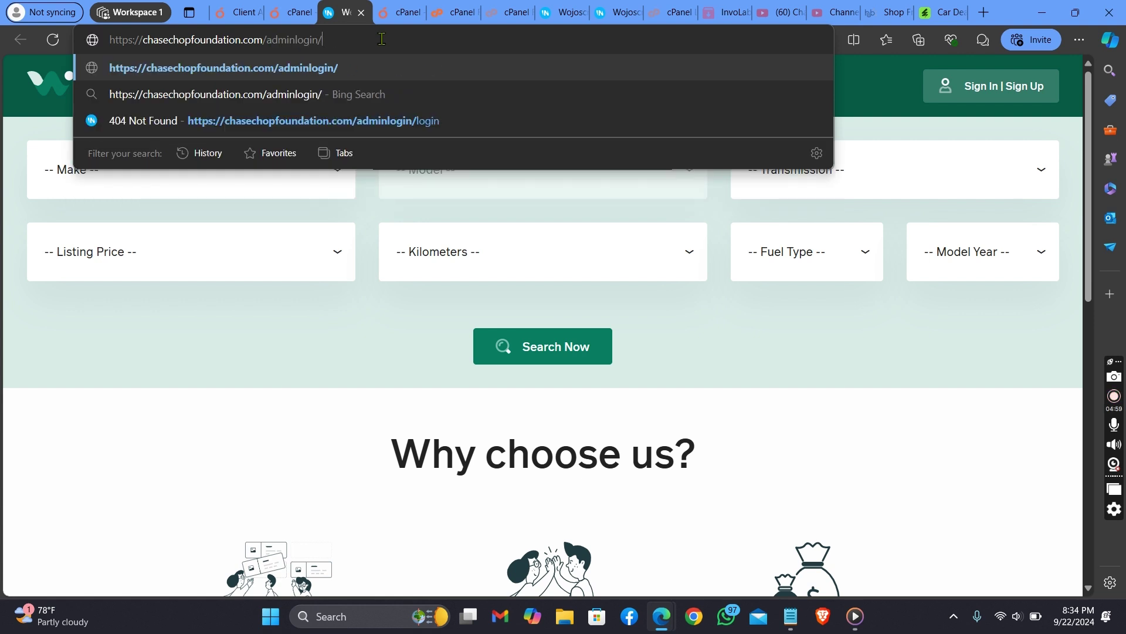
pyautogui.press('Return')
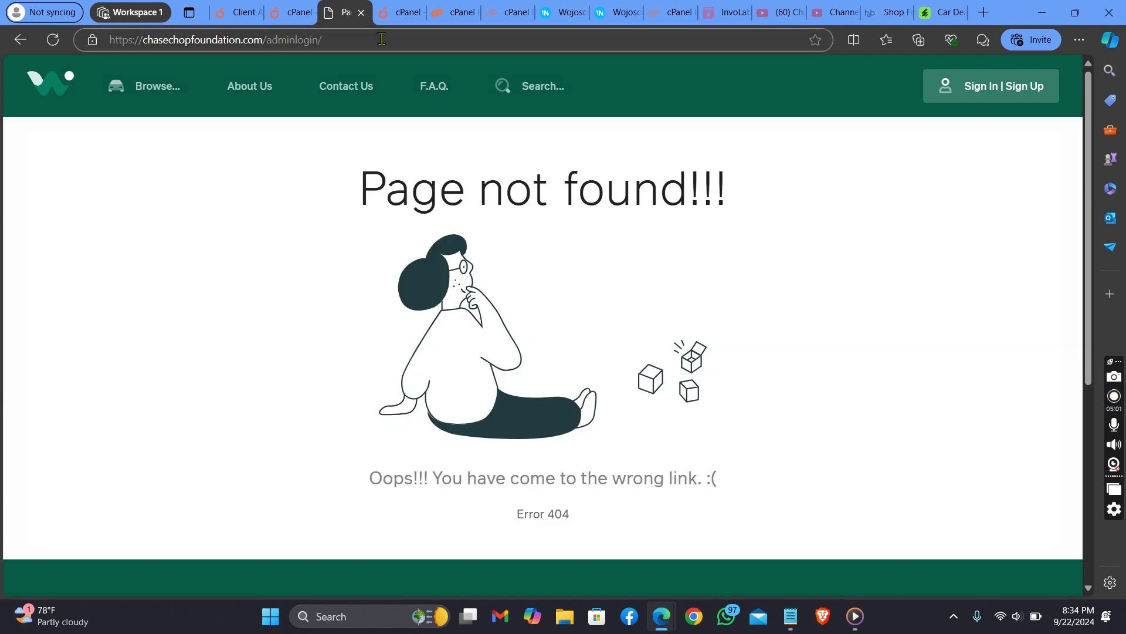
# Trim the address to chasechopfoundation.com/admin and load it.
pyautogui.click(381, 37)
pyautogui.moveTo(318, 38); pyautogui.dragTo(340, 38)
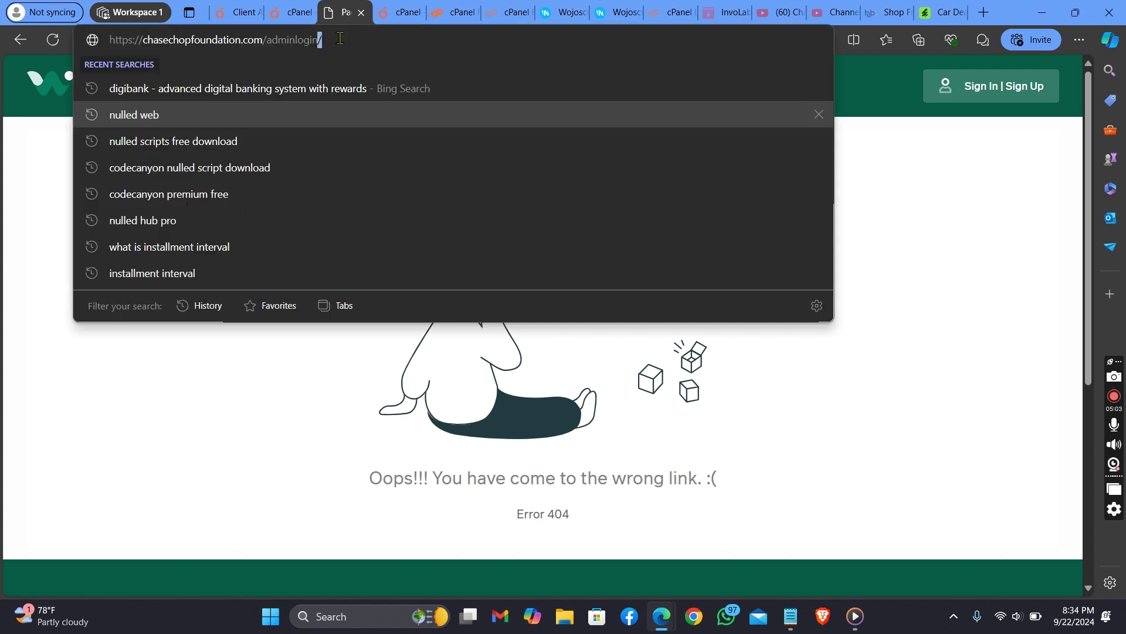
pyautogui.press('BackSpace')
pyautogui.press('BackSpace')
pyautogui.press('BackSpace')
pyautogui.press('BackSpace')
pyautogui.press('BackSpace')
pyautogui.press('BackSpace')
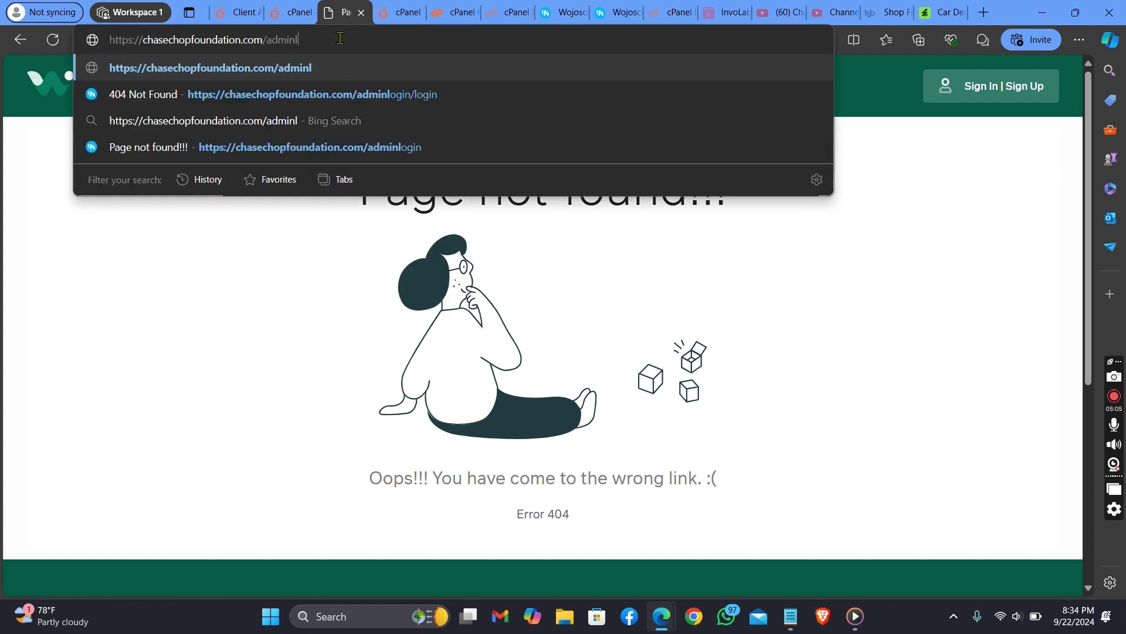
pyautogui.press('Return')
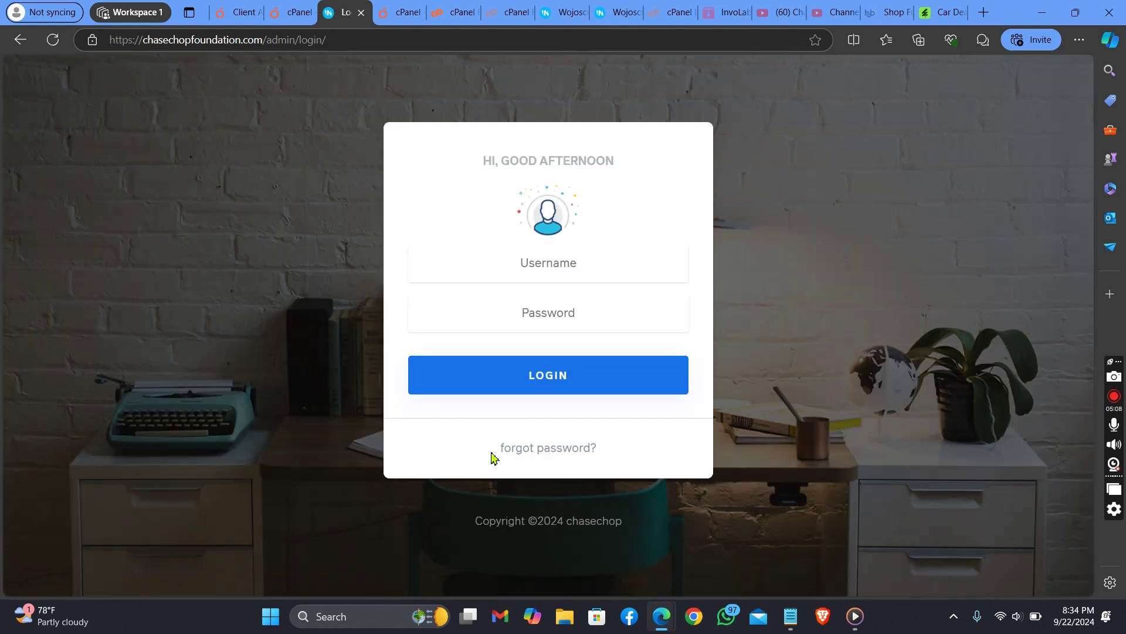
# Log in to the admin panel with username admin and the admin password.
pyautogui.click(579, 264)
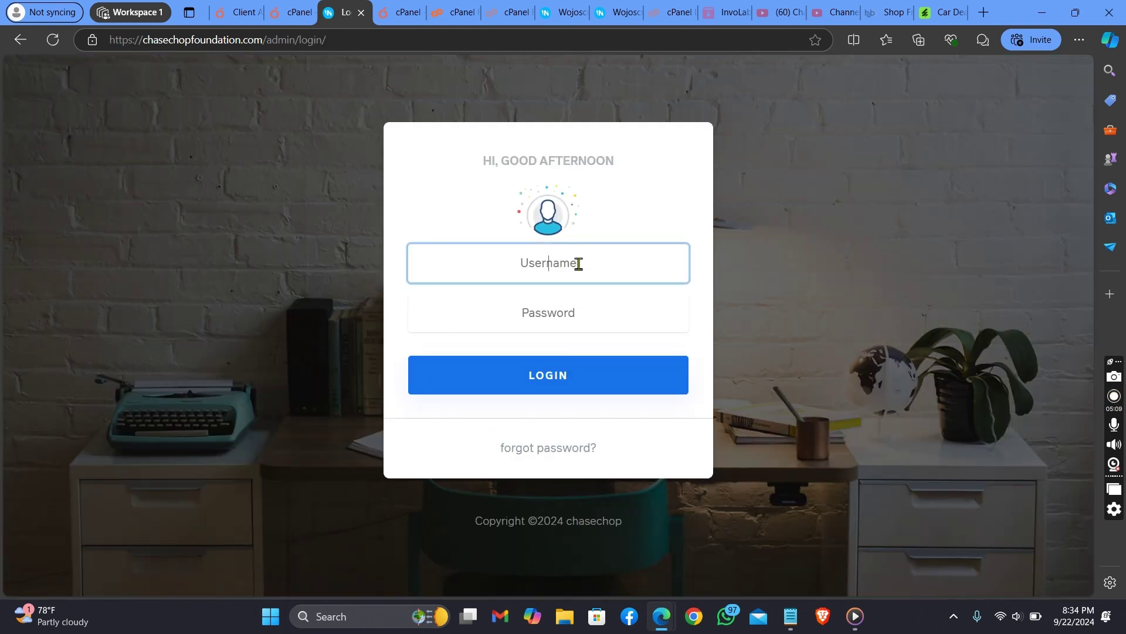
pyautogui.write('admin')
pyautogui.click(529, 304)
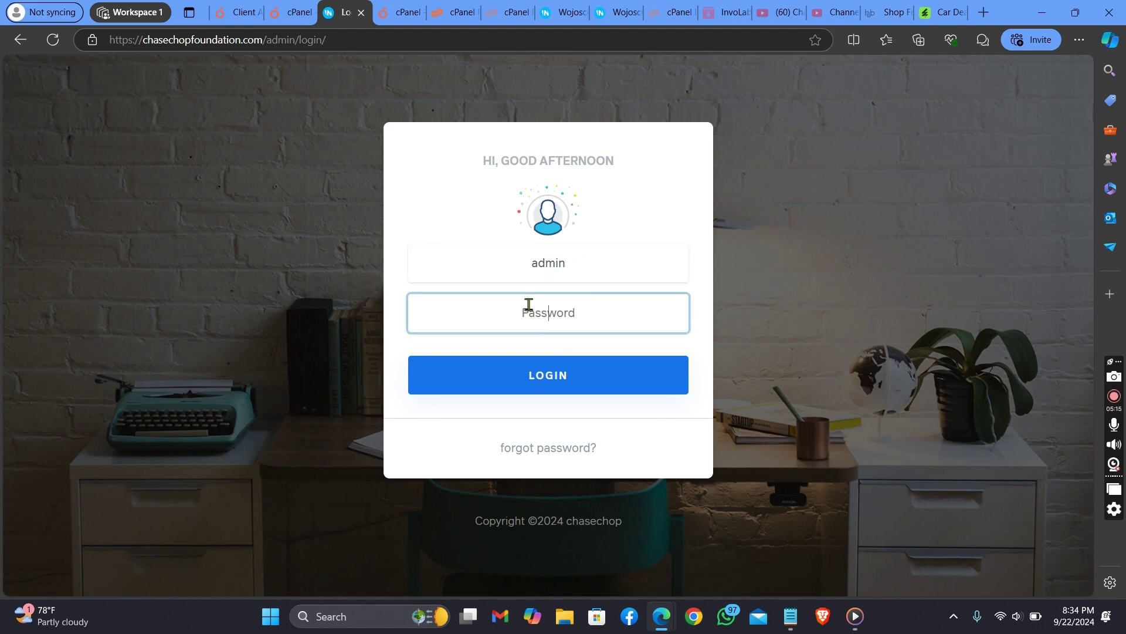
pyautogui.write('••••••••')
pyautogui.click(564, 372)
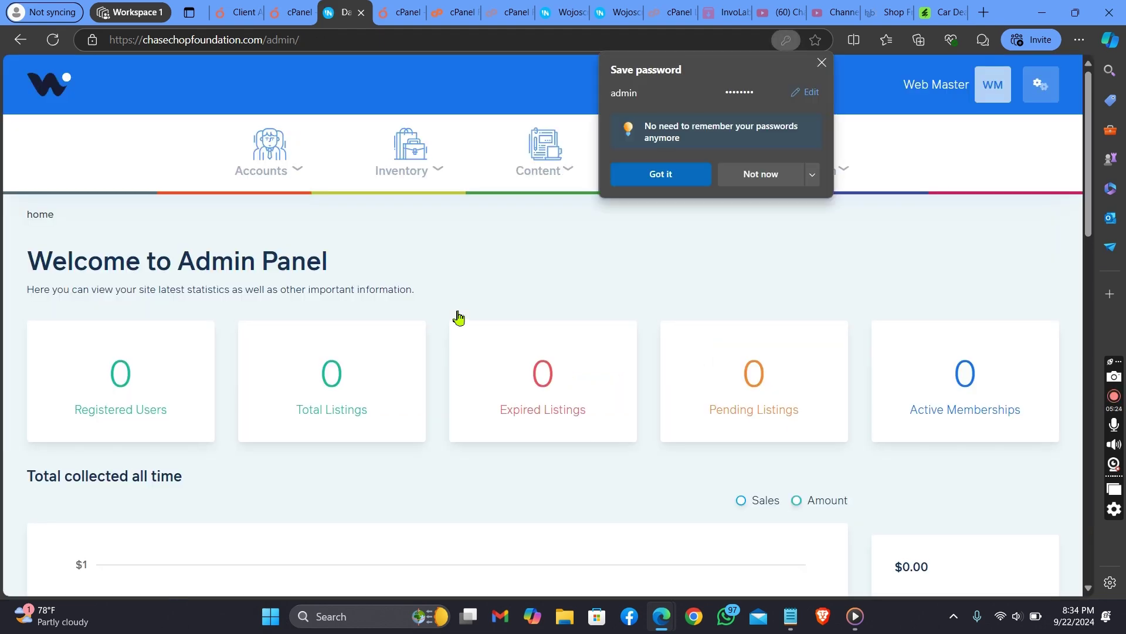
# Decline saving the login password and browse the dashboard's Configuration menu.
pyautogui.click(783, 175)
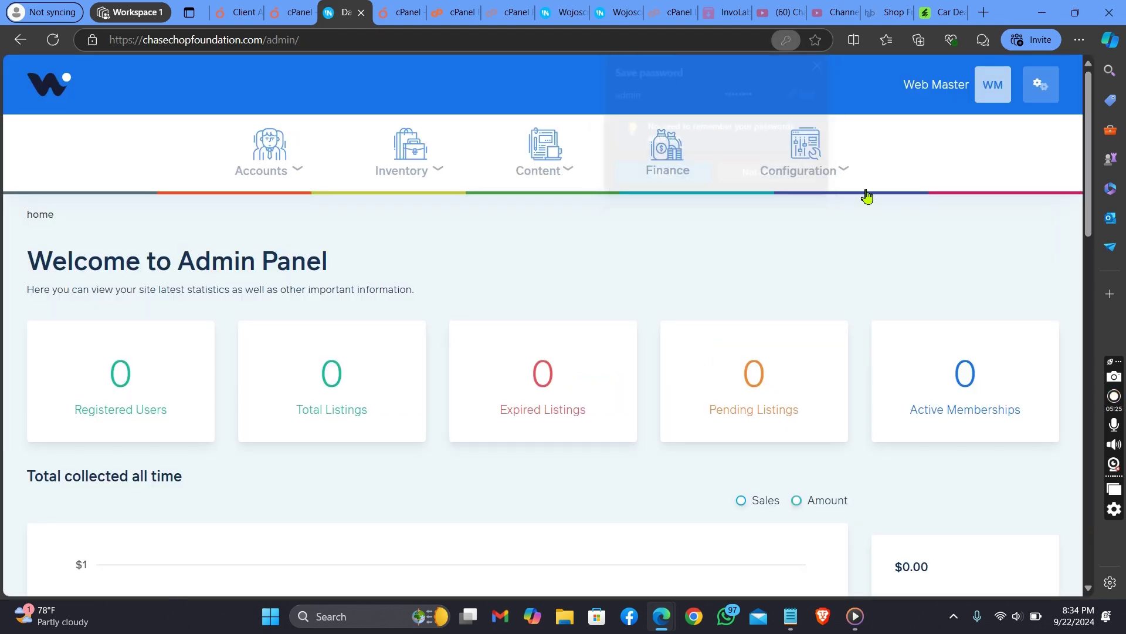
pyautogui.moveTo(1086, 166); pyautogui.dragTo(989, 147)
pyautogui.click(821, 174)
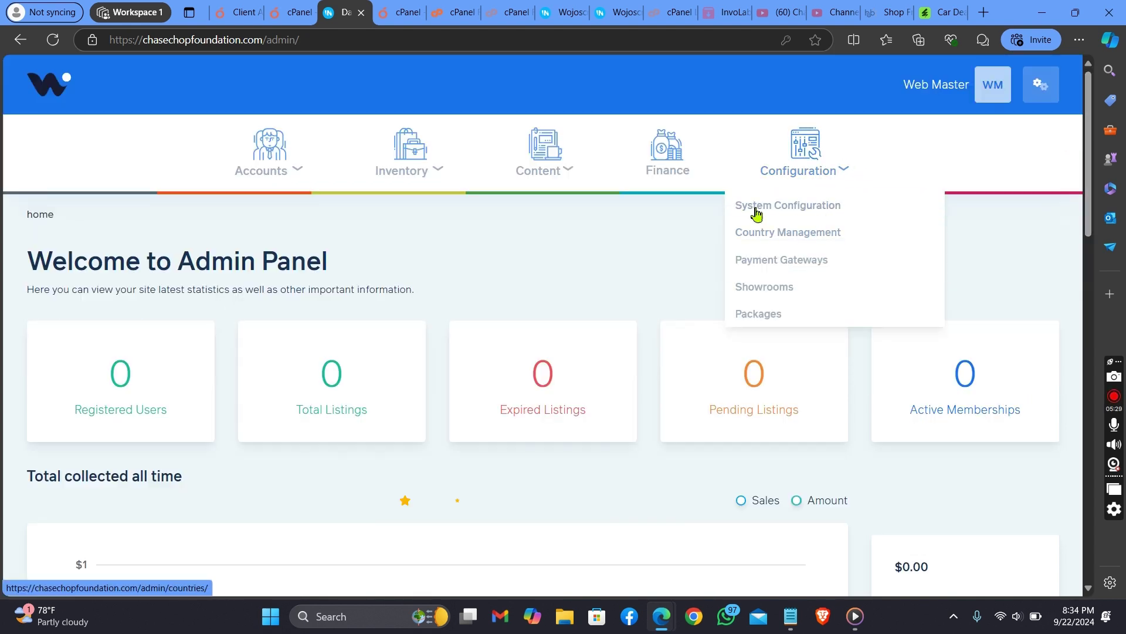
pyautogui.moveTo(234, 161)
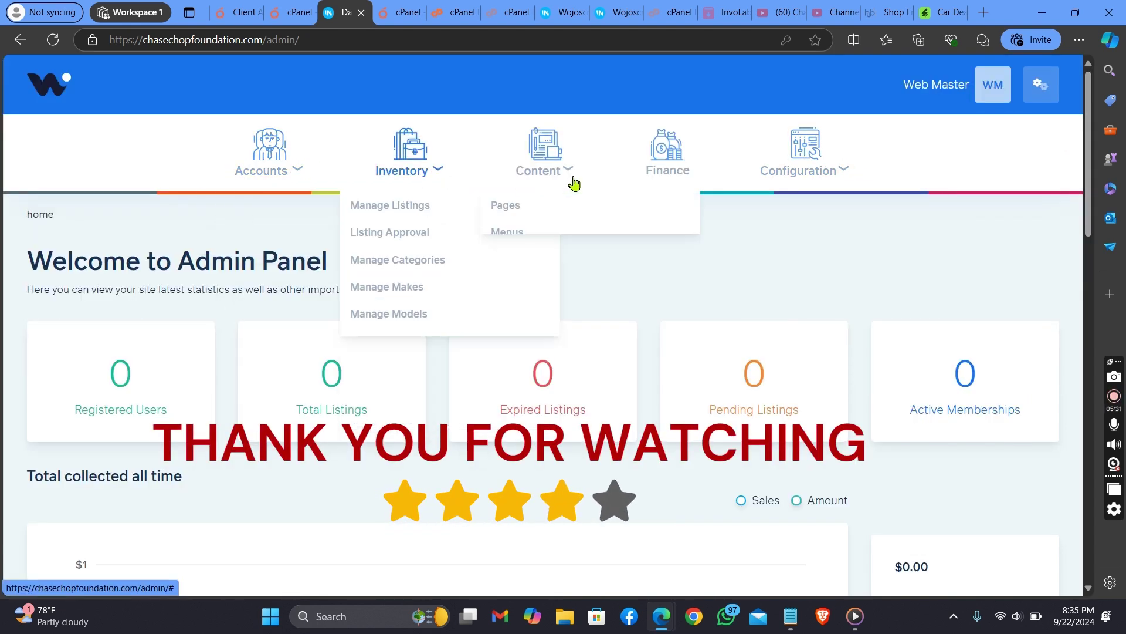